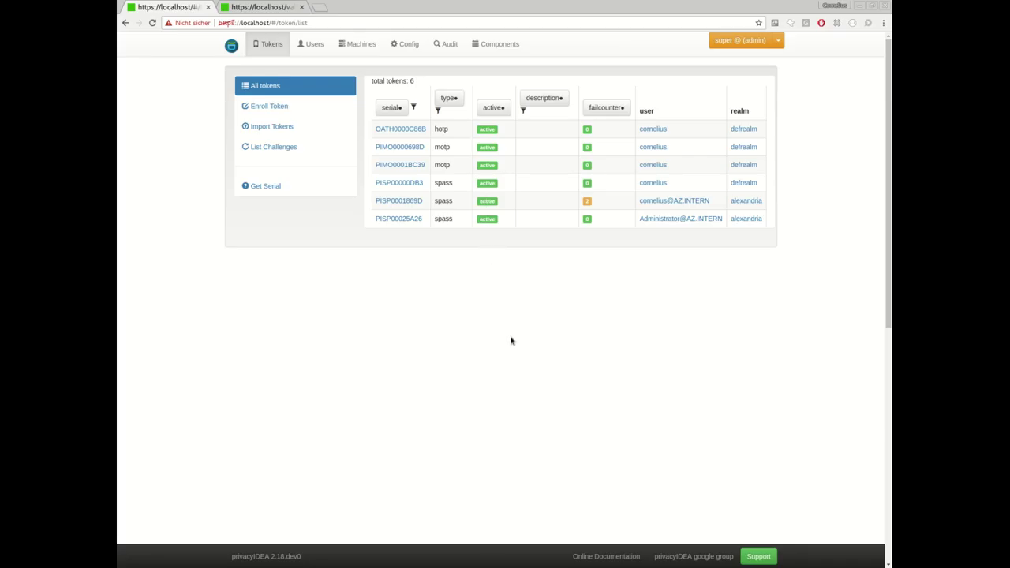
# Start a new, empty event handler from the Config Events list.
pyautogui.click(409, 48)
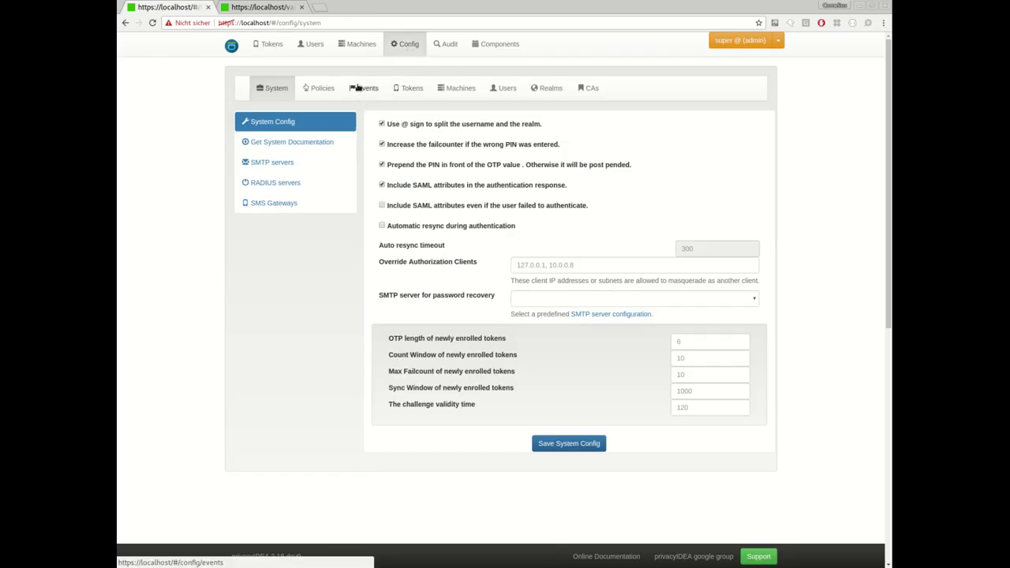
pyautogui.click(364, 89)
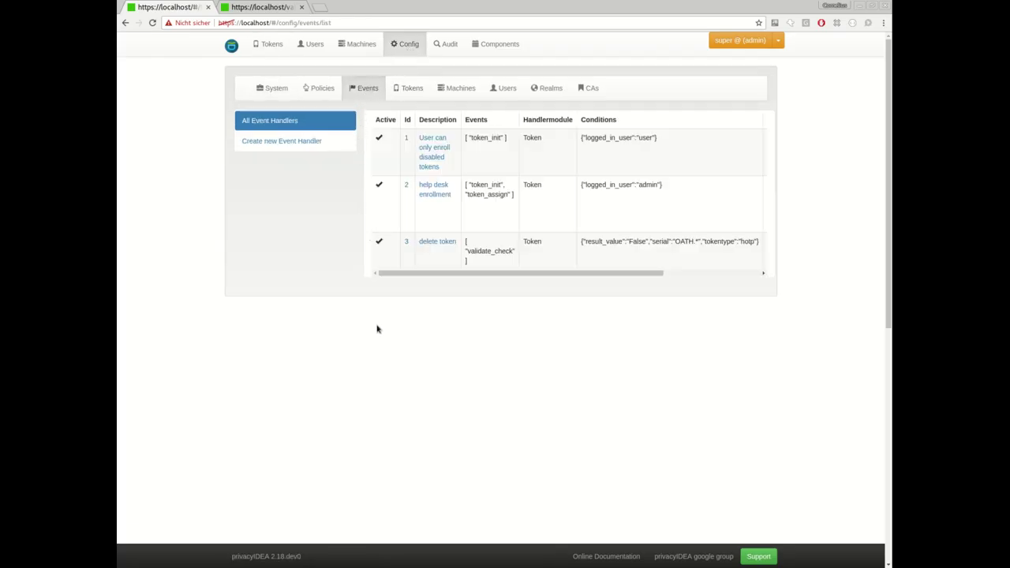
pyautogui.click(299, 148)
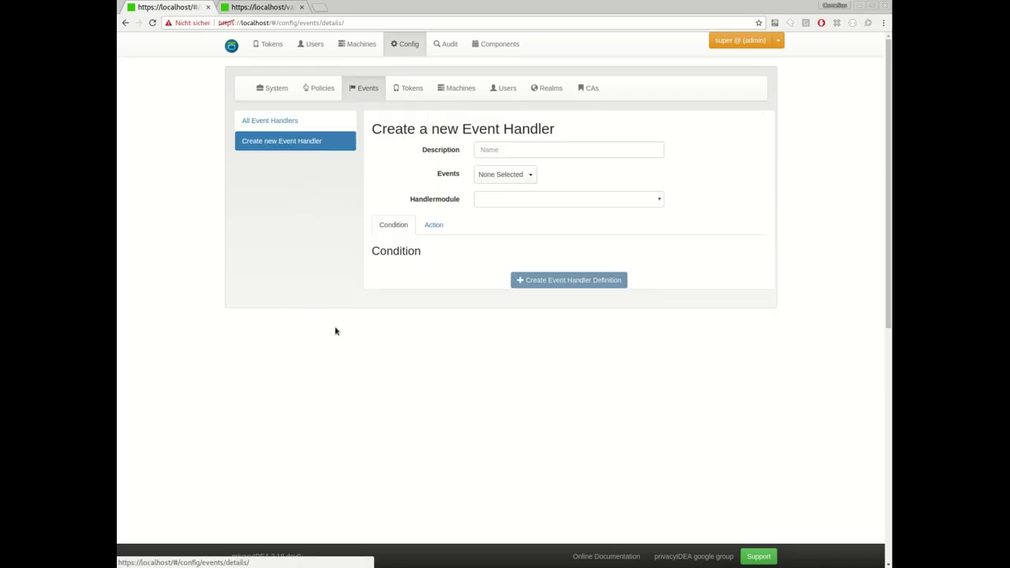
pyautogui.click(532, 204)
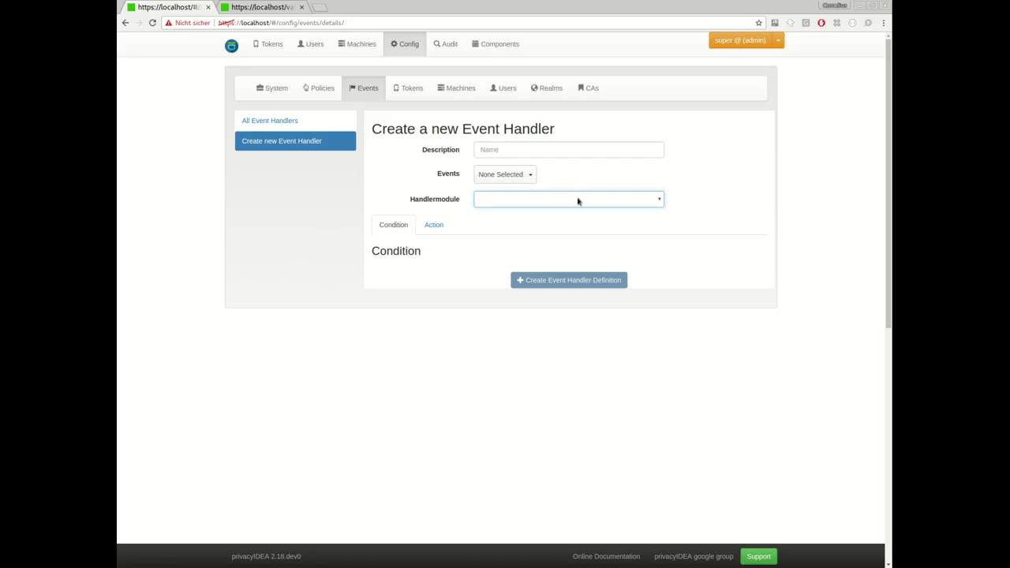
pyautogui.click(511, 151)
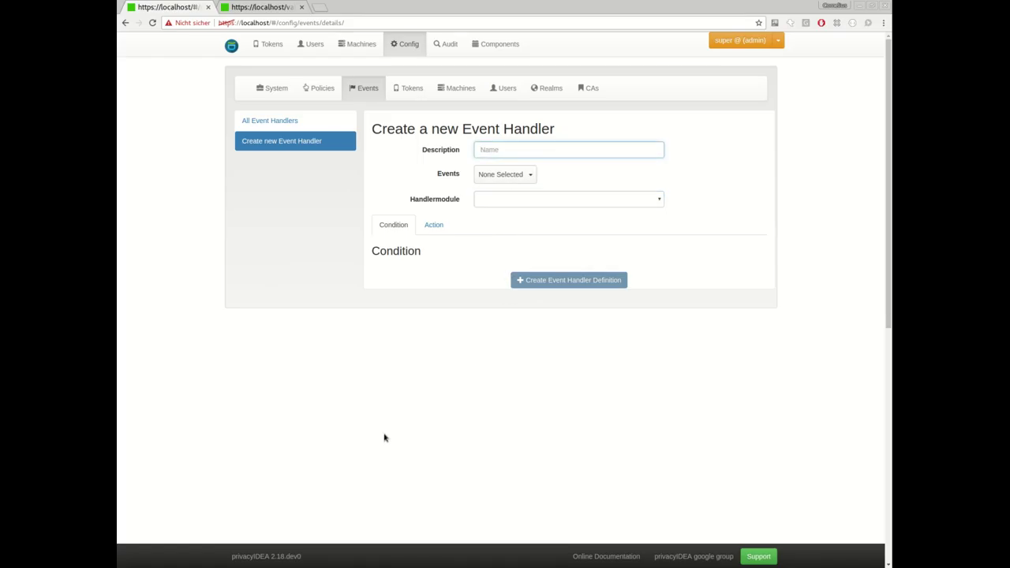
# Make token_init the handler's only trigger event, dropping token_assign and token_disable again.
pyautogui.click(516, 175)
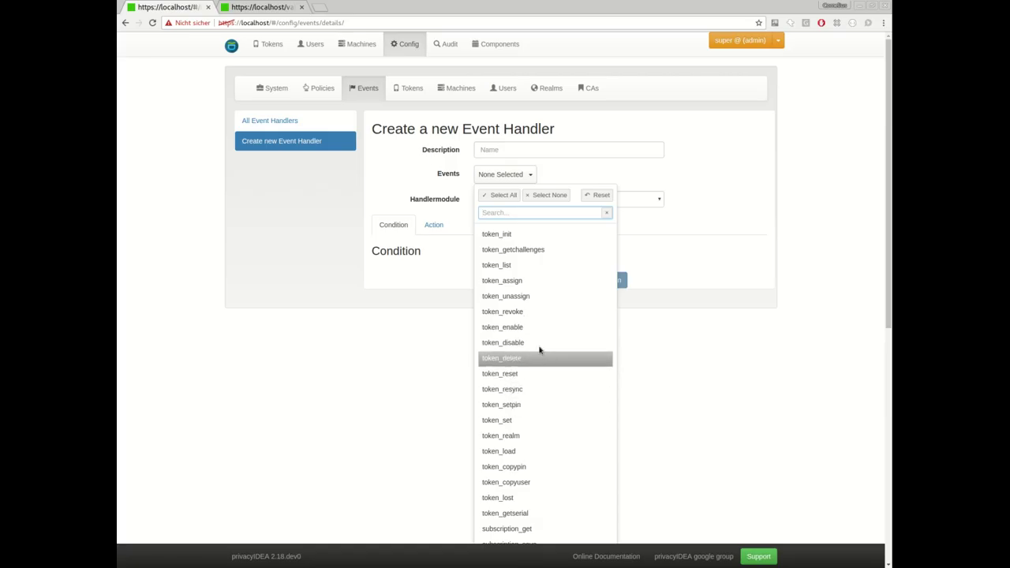
pyautogui.scroll(-1, 535, 360)
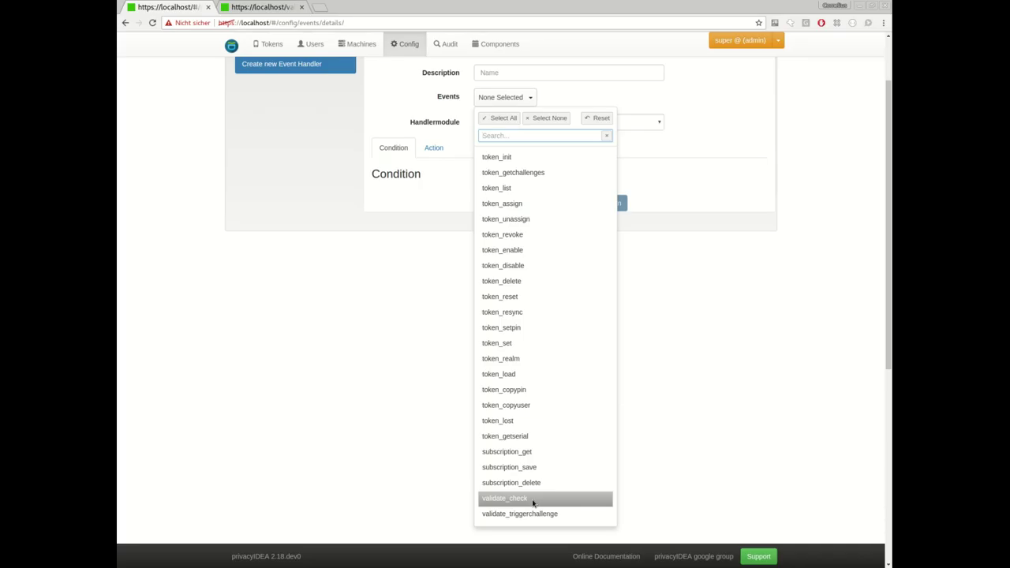
pyautogui.click(505, 160)
pyautogui.click(509, 203)
pyautogui.click(506, 266)
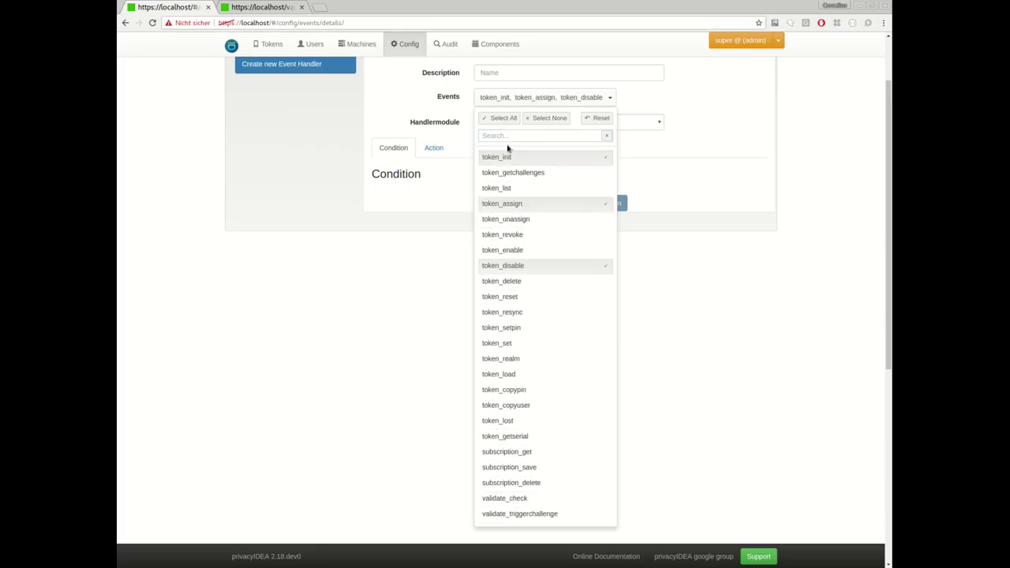
pyautogui.click(604, 204)
pyautogui.click(608, 264)
pyautogui.click(683, 267)
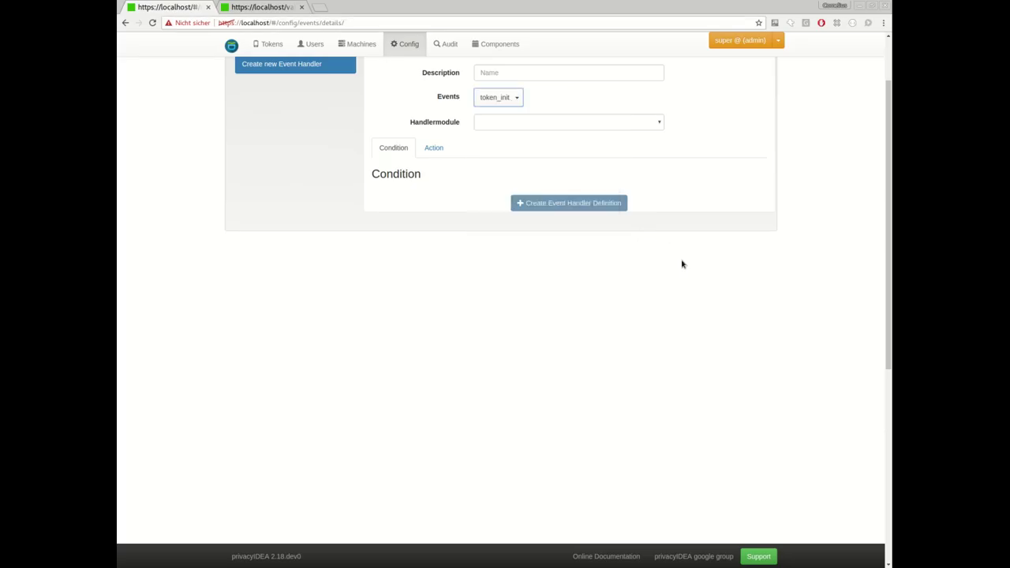
# Choose Token as the handler module so its token conditions appear.
pyautogui.click(515, 123)
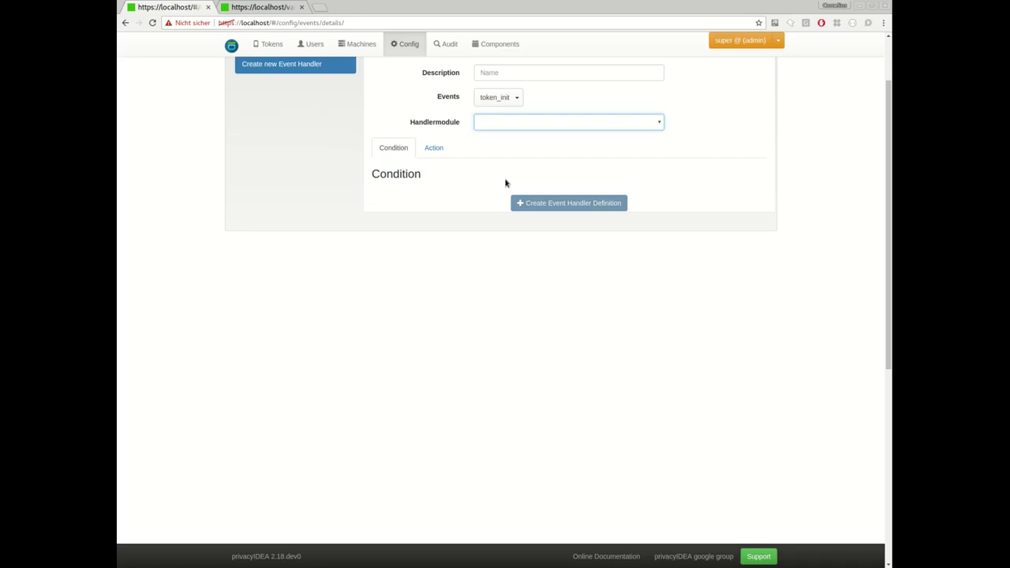
pyautogui.press('t')
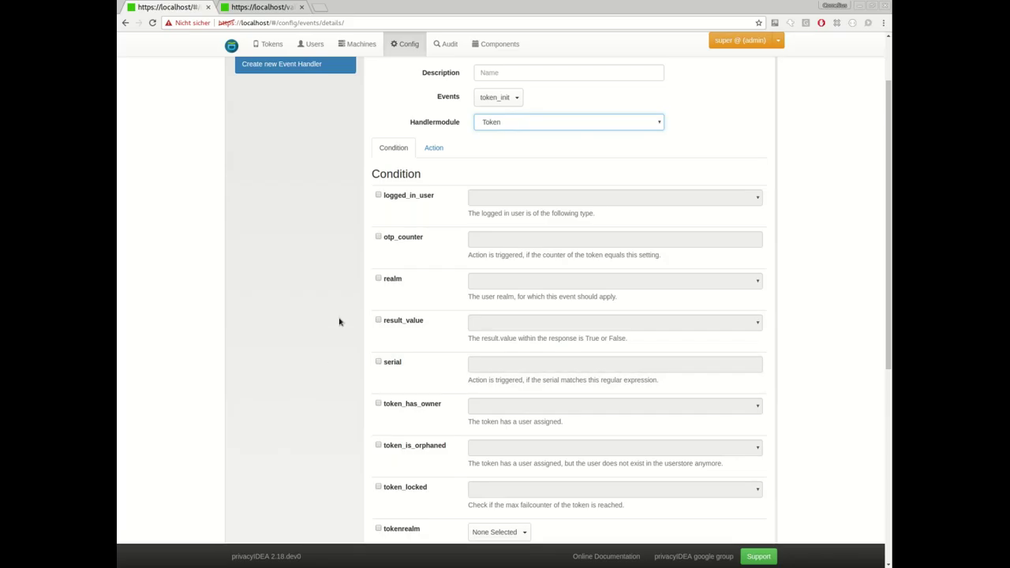
# Try the logged_in_user (admin), serial and otp_counter conditions, leaving them unticked.
pyautogui.scroll(-2, 349, 303)
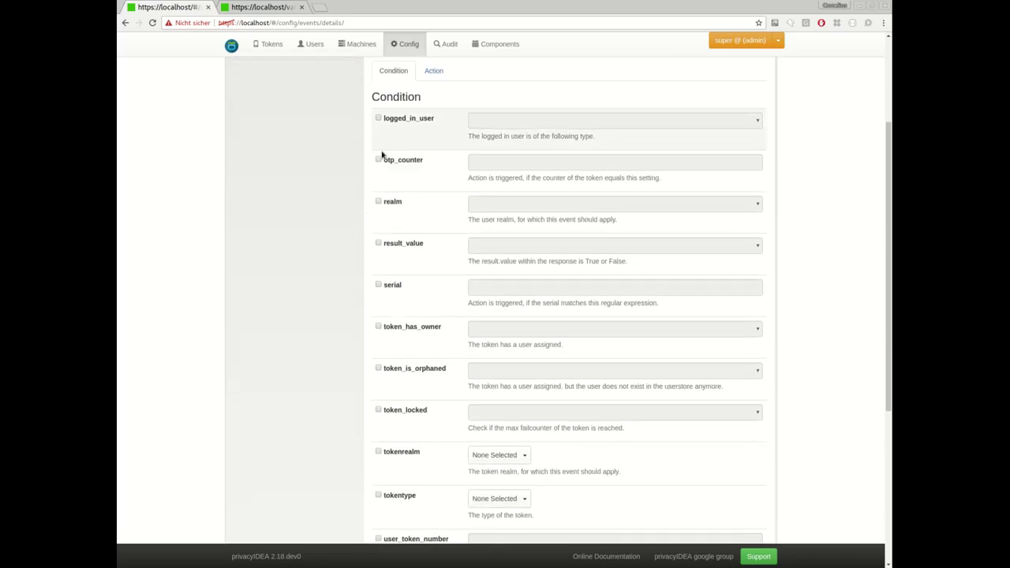
pyautogui.click(406, 118)
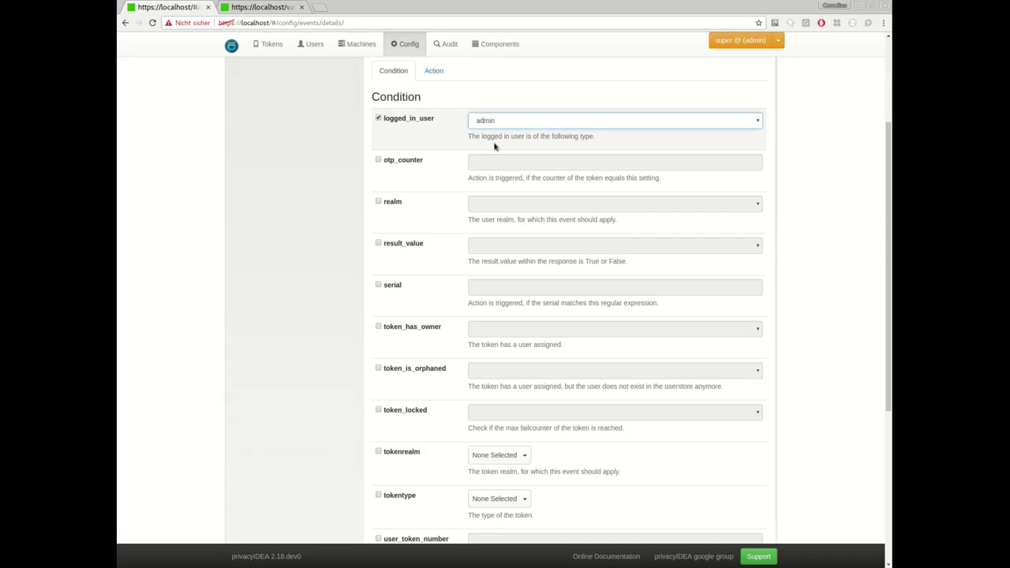
pyautogui.click(397, 118)
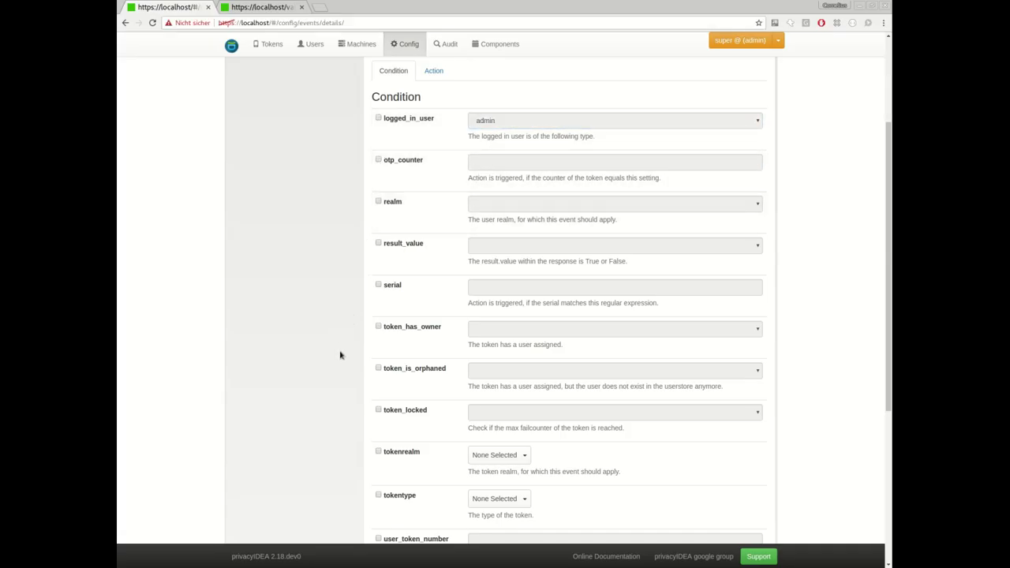
pyautogui.click(387, 286)
pyautogui.click(485, 286)
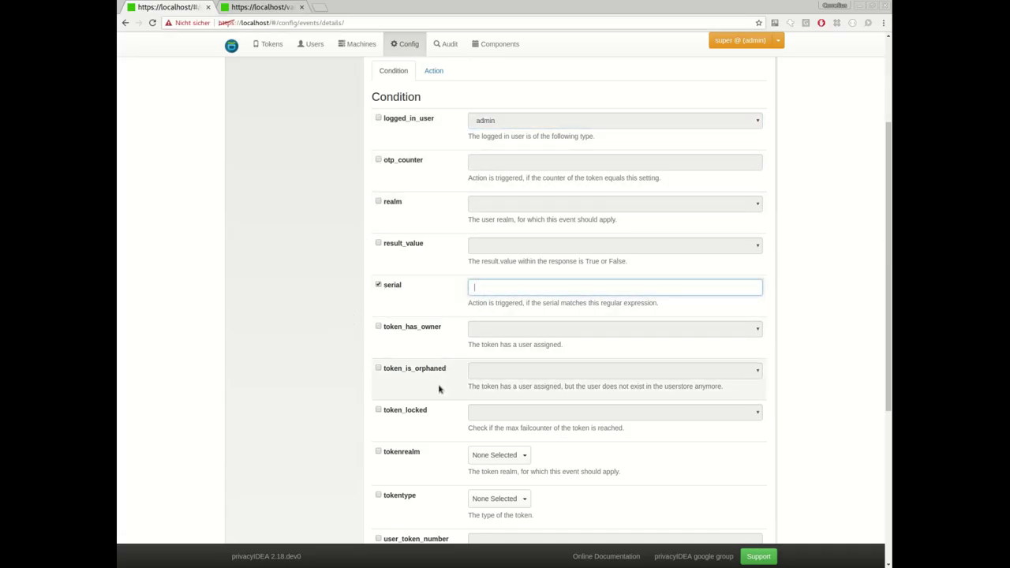
pyautogui.click(379, 286)
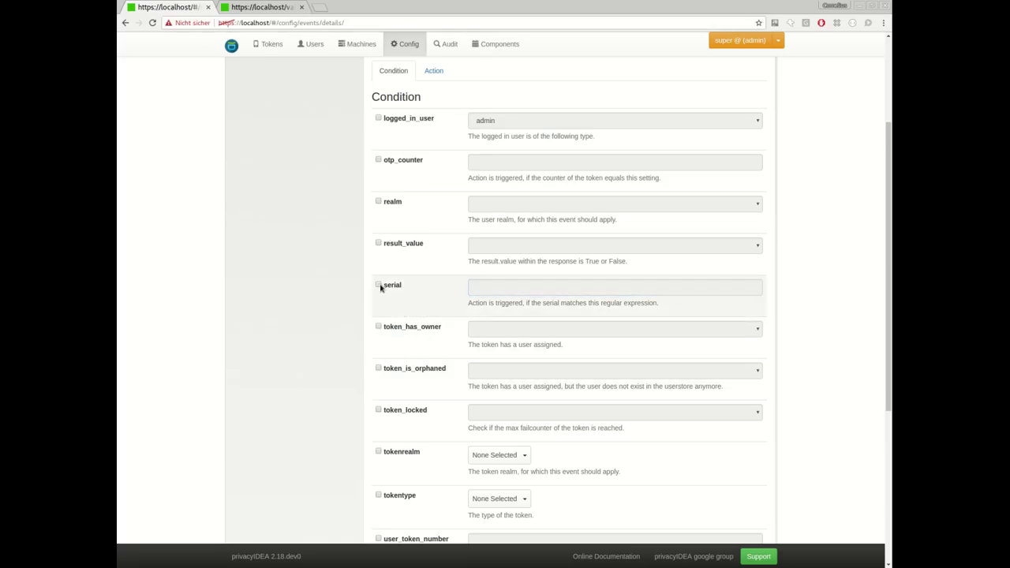
pyautogui.click(392, 160)
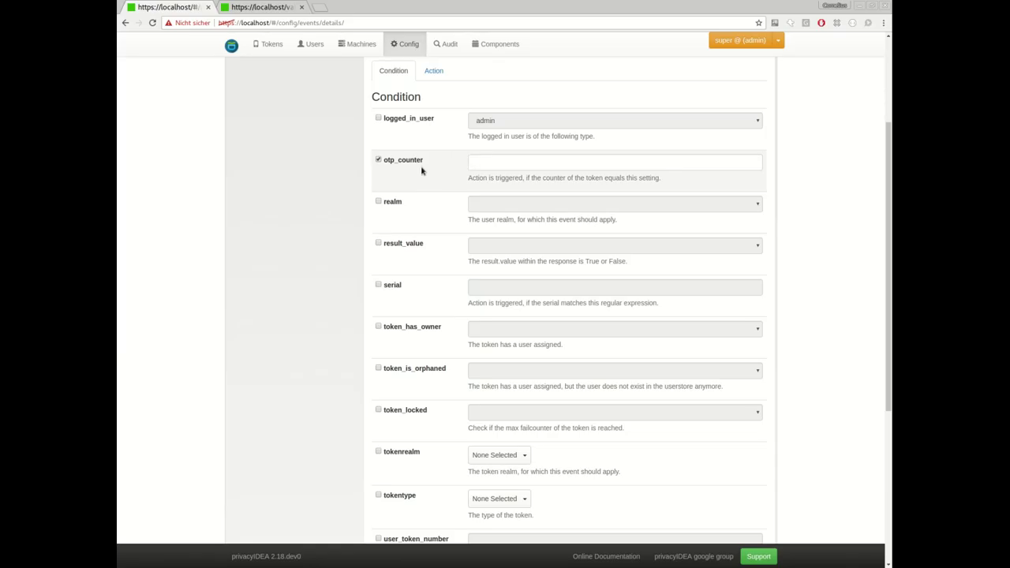
pyautogui.click(409, 164)
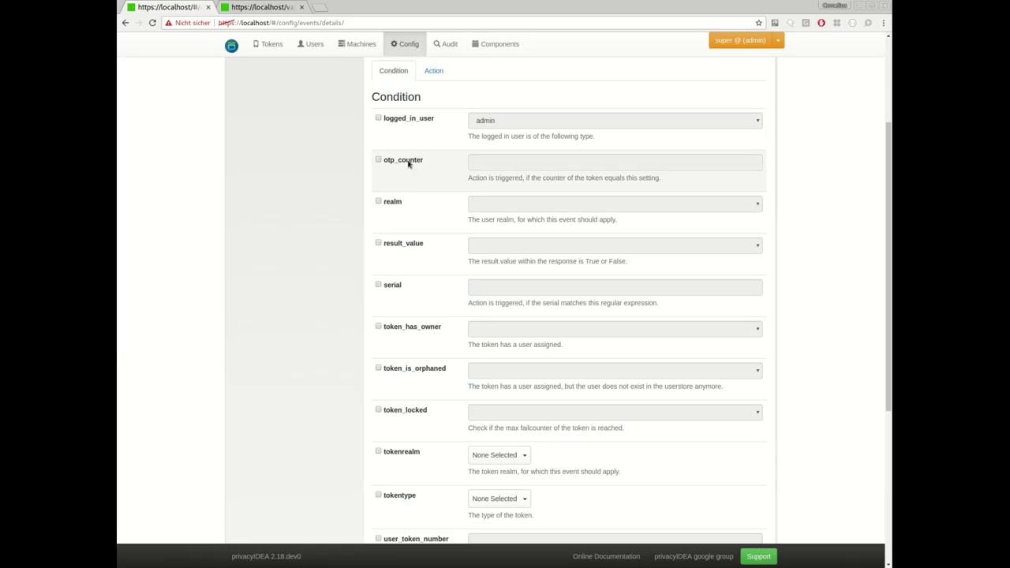
# Try the tokentype condition and browse its list of token types.
pyautogui.scroll(-3, 386, 311)
pyautogui.click(385, 398)
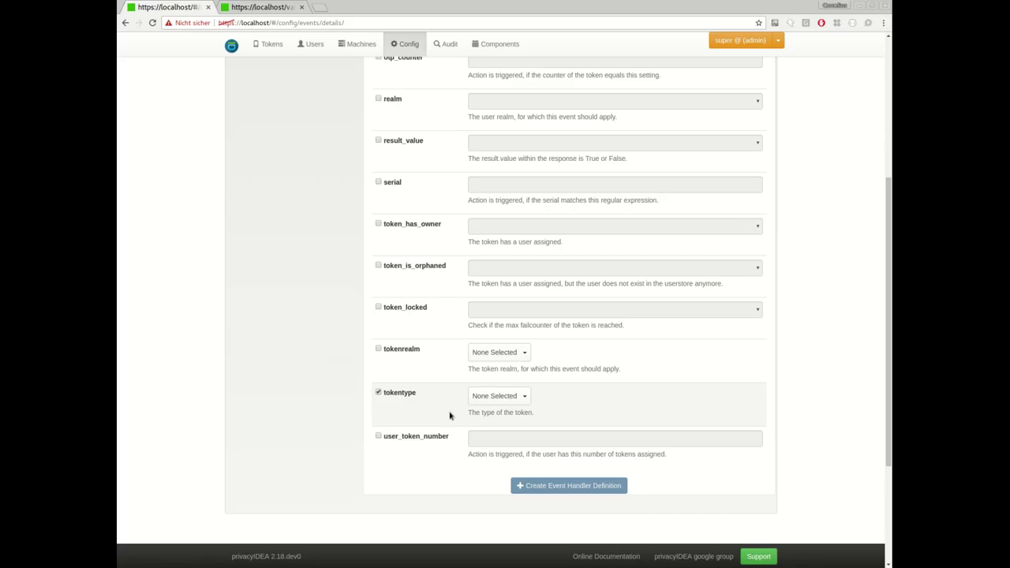
pyautogui.click(475, 400)
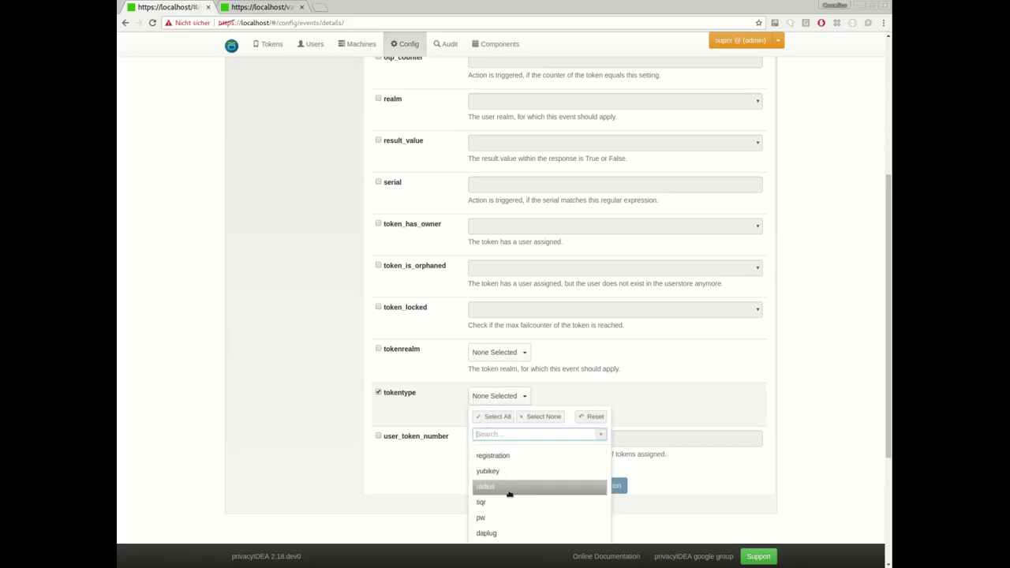
pyautogui.click(392, 397)
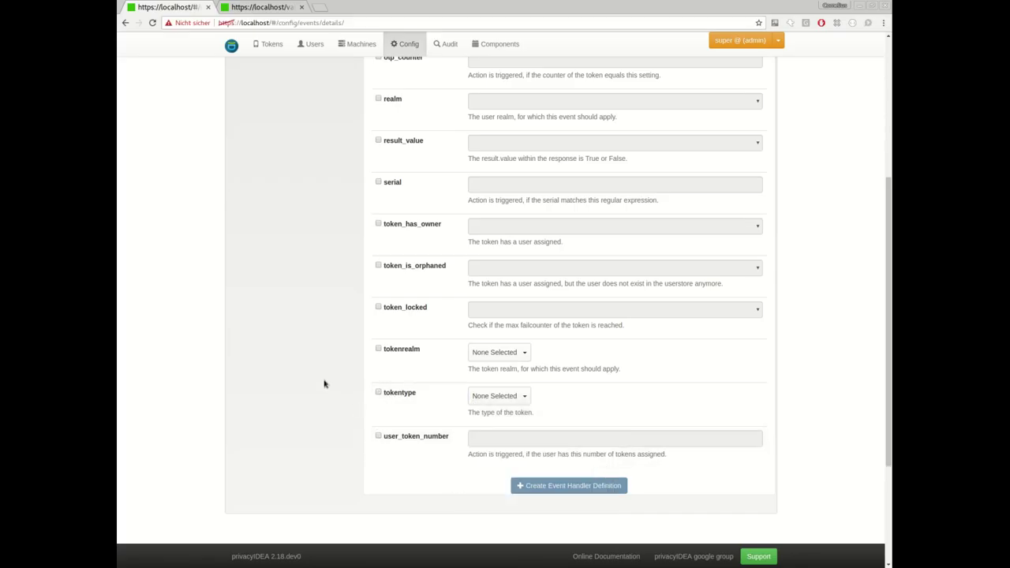
pyautogui.scroll(5, 287, 349)
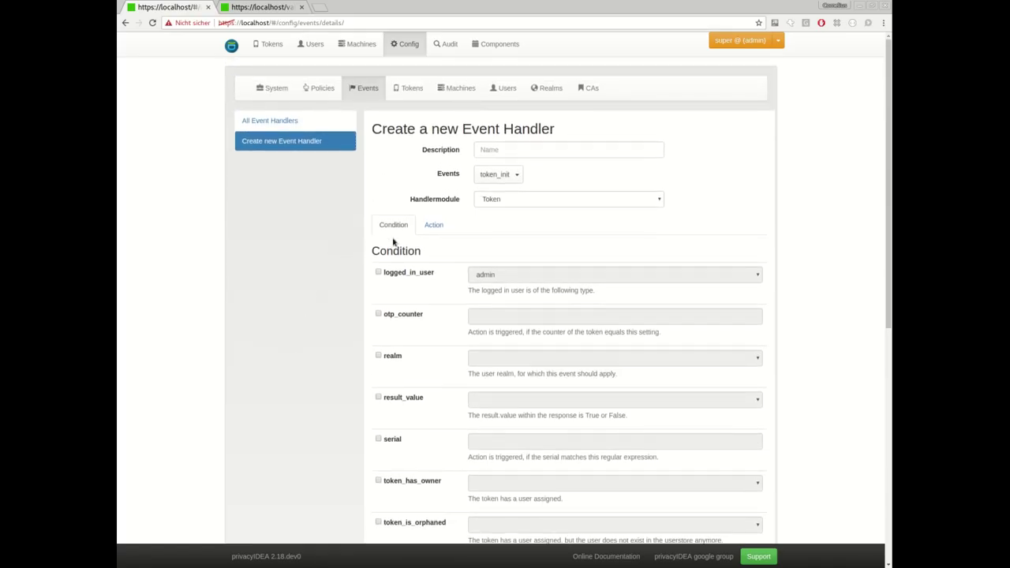
pyautogui.click(436, 231)
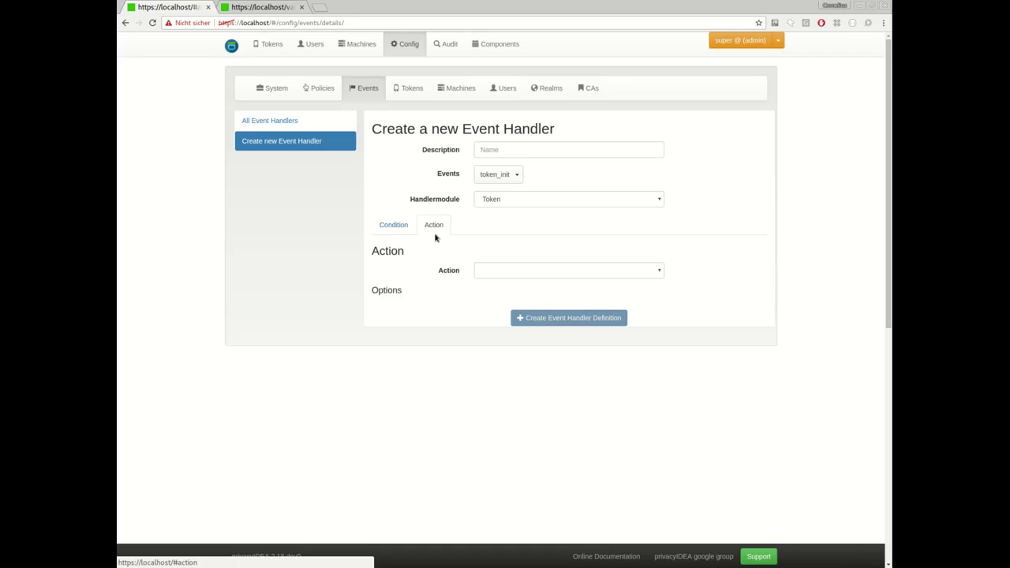
pyautogui.click(491, 273)
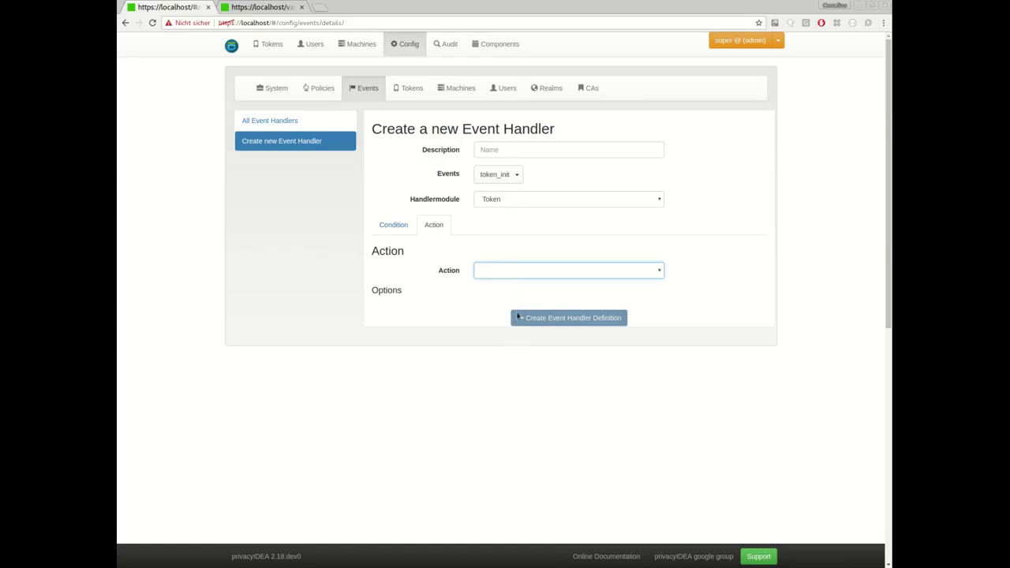
pyautogui.click(503, 203)
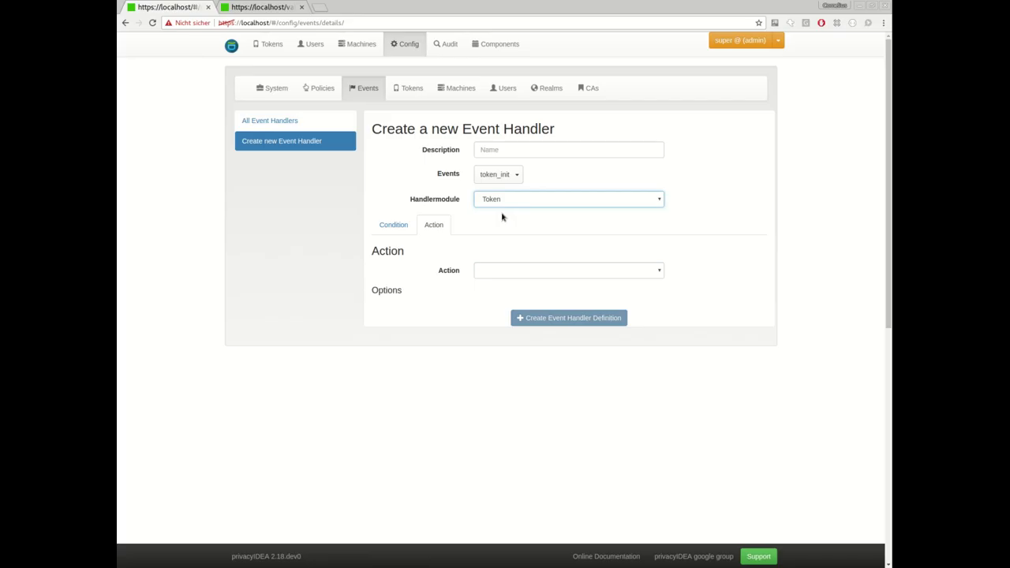
pyautogui.click(503, 216)
pyautogui.click(507, 272)
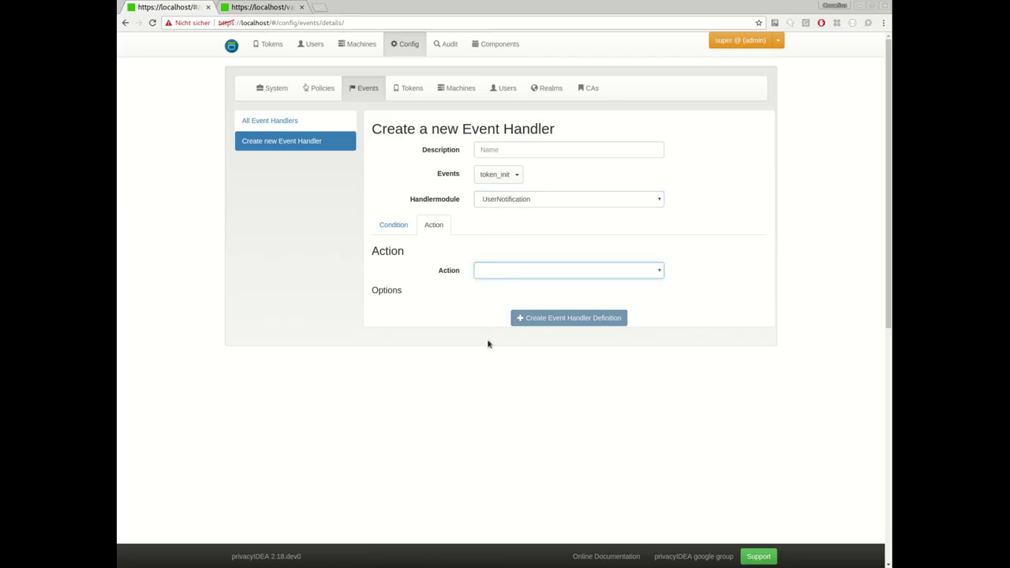
pyautogui.click(553, 199)
pyautogui.click(521, 227)
pyautogui.click(500, 271)
# Open the 'help desk enrollment' handler and review its logged_in_user admin condition.
pyautogui.click(295, 119)
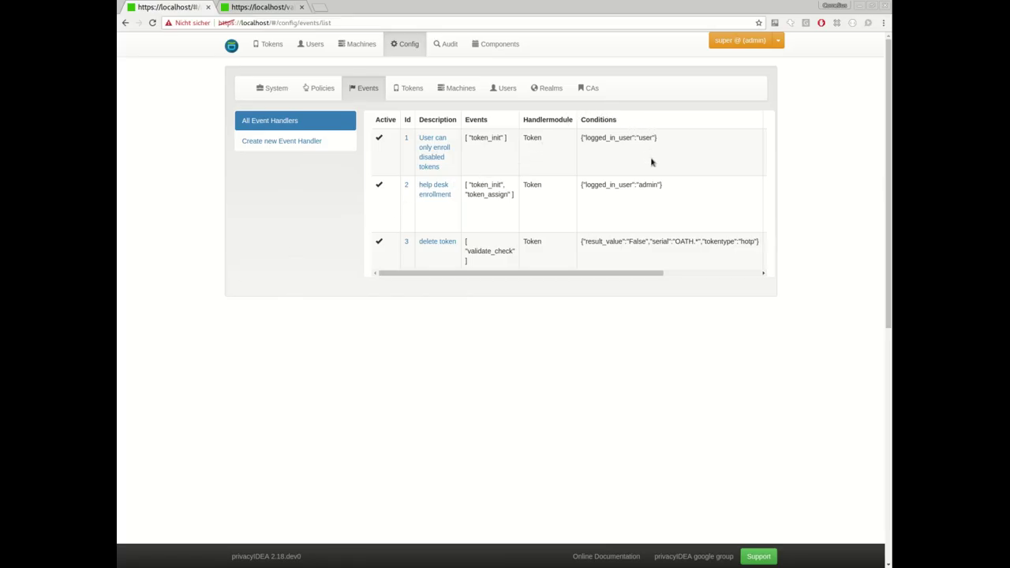
pyautogui.click(444, 188)
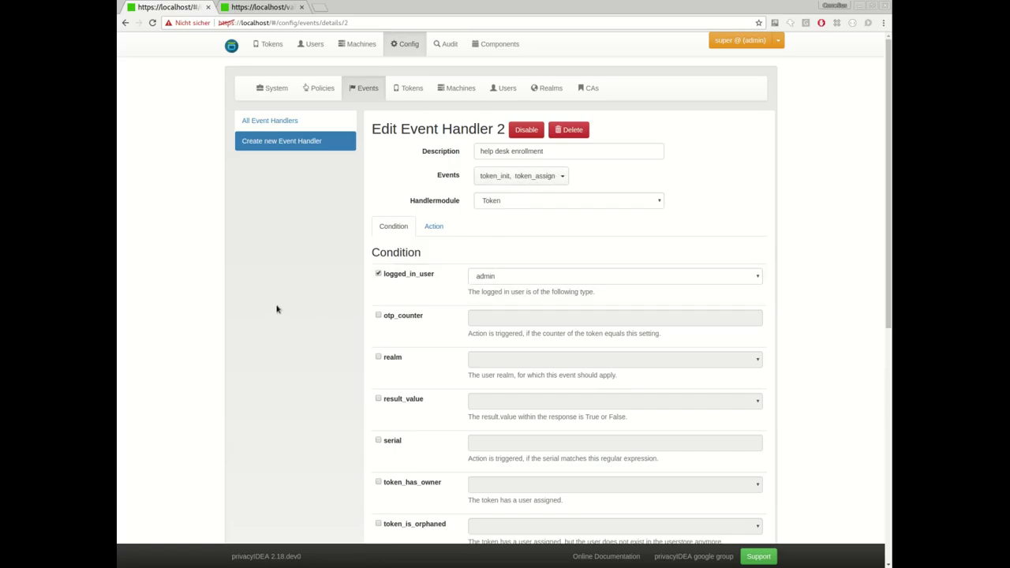
pyautogui.scroll(-2, 342, 271)
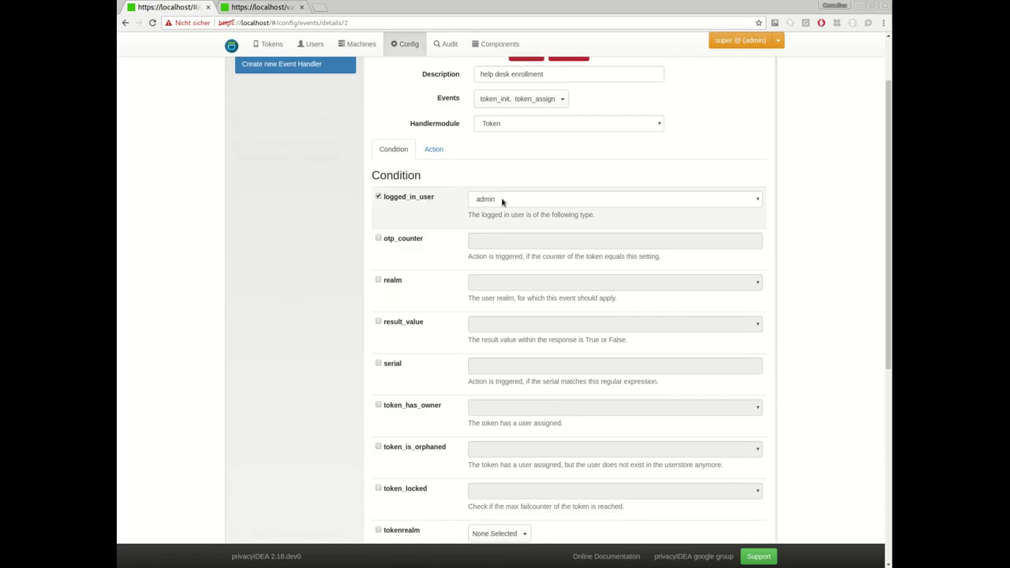
pyautogui.scroll(-5, 360, 322)
pyautogui.scroll(6, 322, 282)
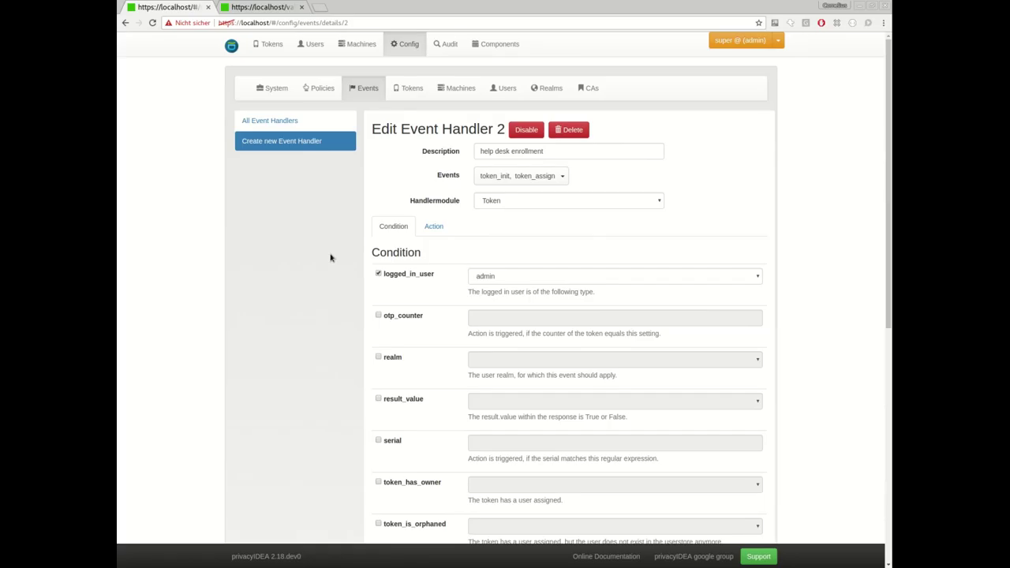
# Show handler 2's set description action with text 'This token needs to be shipped'.
pyautogui.click(432, 229)
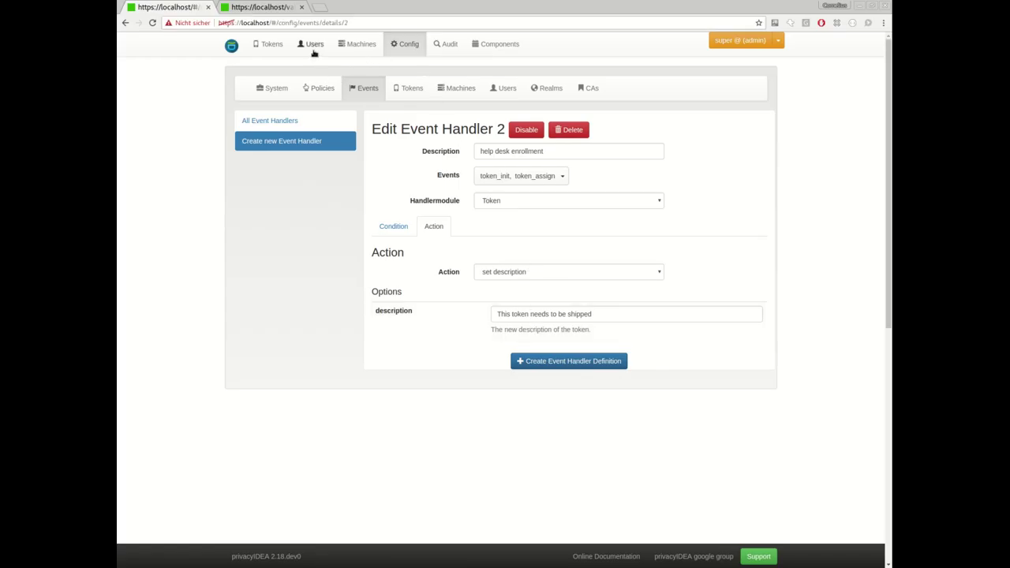
# Enroll a default HOTP token for the Administrator user in realm alexandria.
pyautogui.click(270, 44)
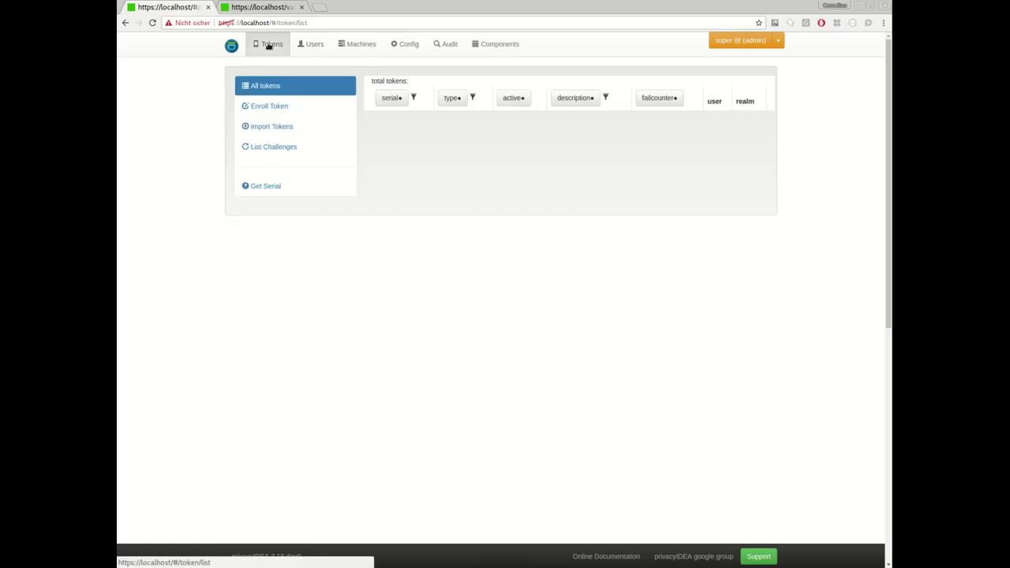
pyautogui.click(279, 109)
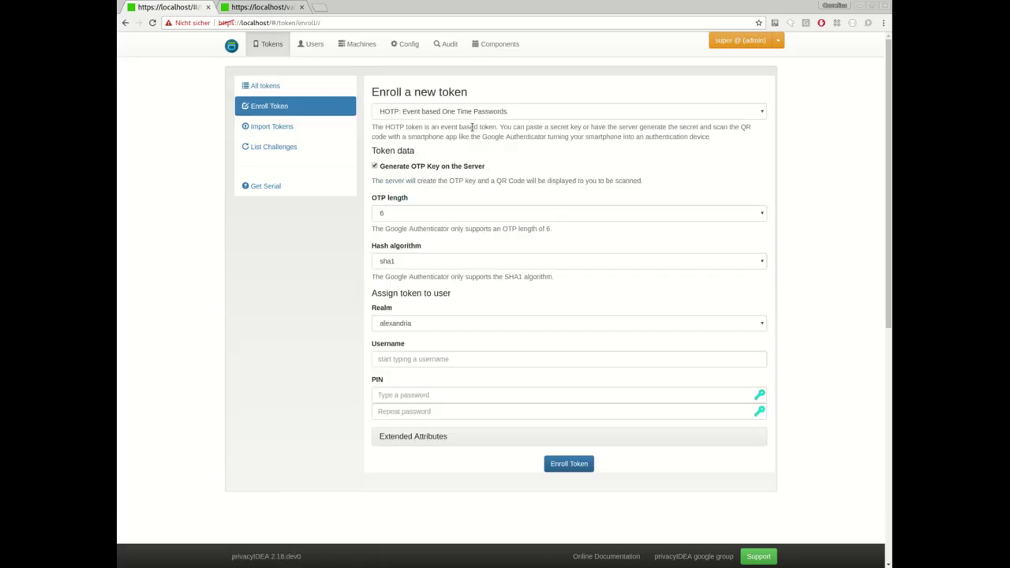
pyautogui.click(407, 361)
pyautogui.write('Ad')
pyautogui.press('Return')
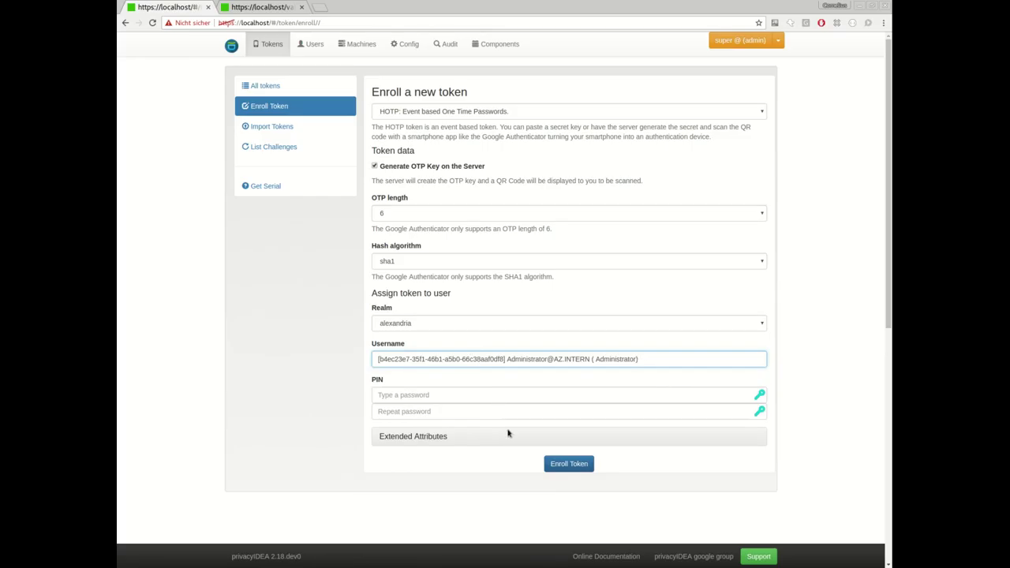
pyautogui.click(572, 466)
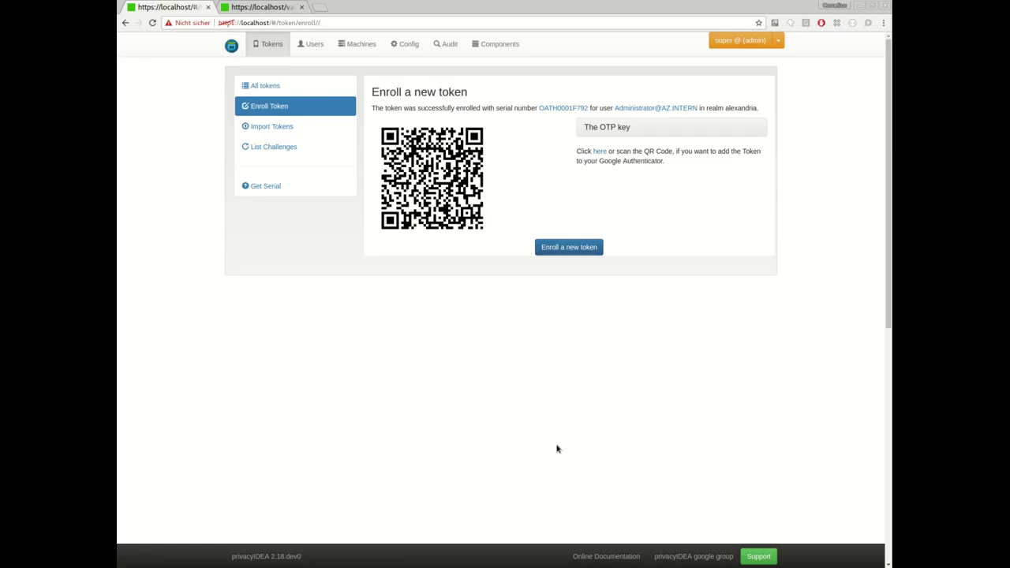
# Check the new token OATH0001F792's details, then filter all tokens by description 'shipp'.
pyautogui.click(565, 109)
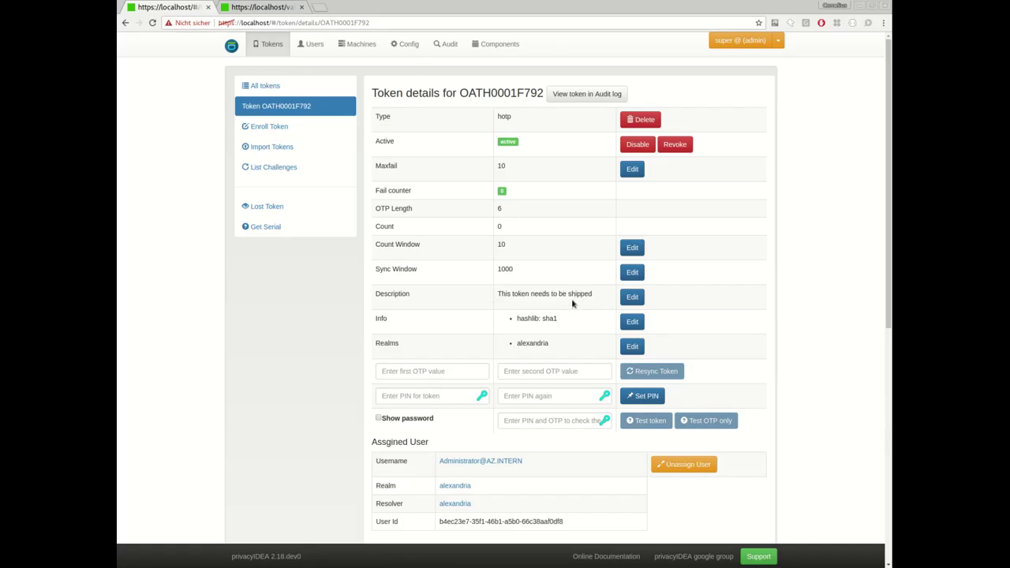
pyautogui.click(296, 89)
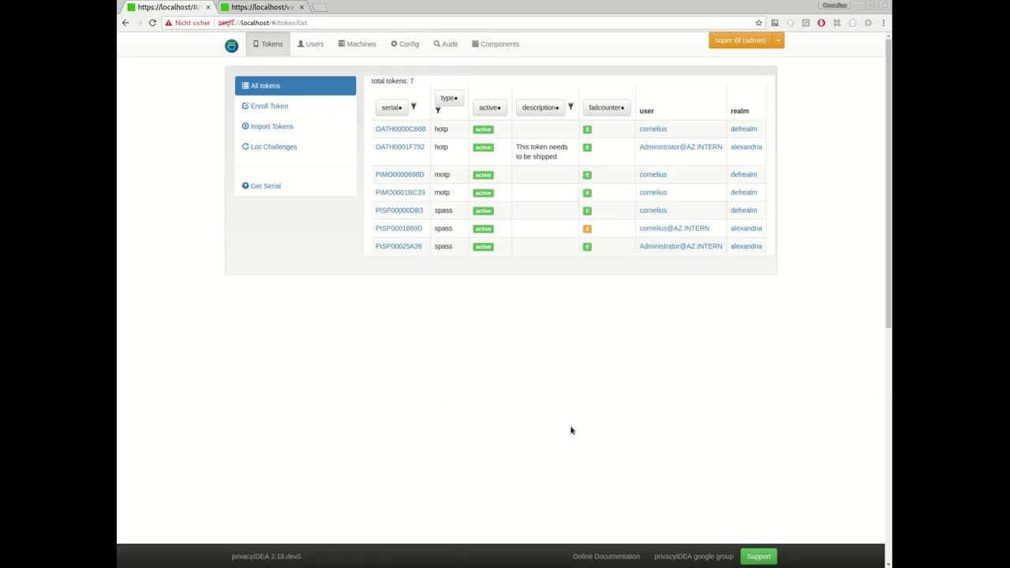
pyautogui.click(571, 109)
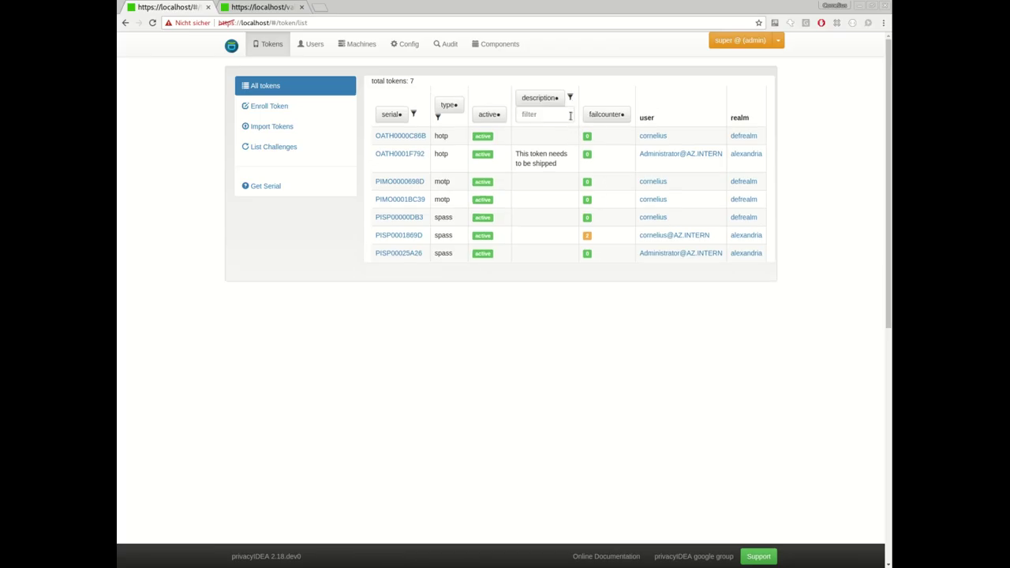
pyautogui.click(562, 116)
pyautogui.write('shipp')
# Open handler 1, 'User can only enroll disabled tokens', and view its conditions and disable action.
pyautogui.click(404, 45)
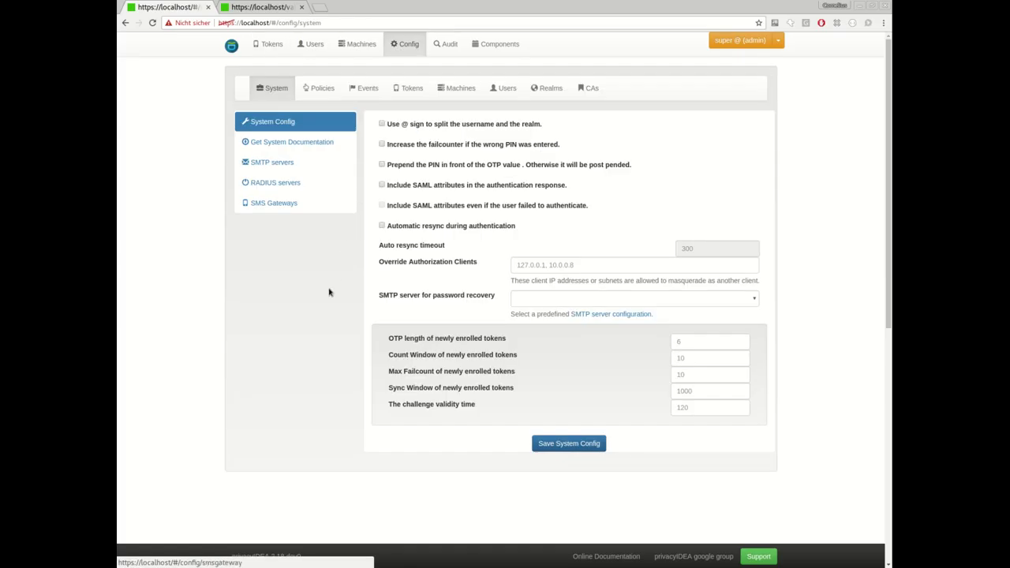
pyautogui.click(363, 91)
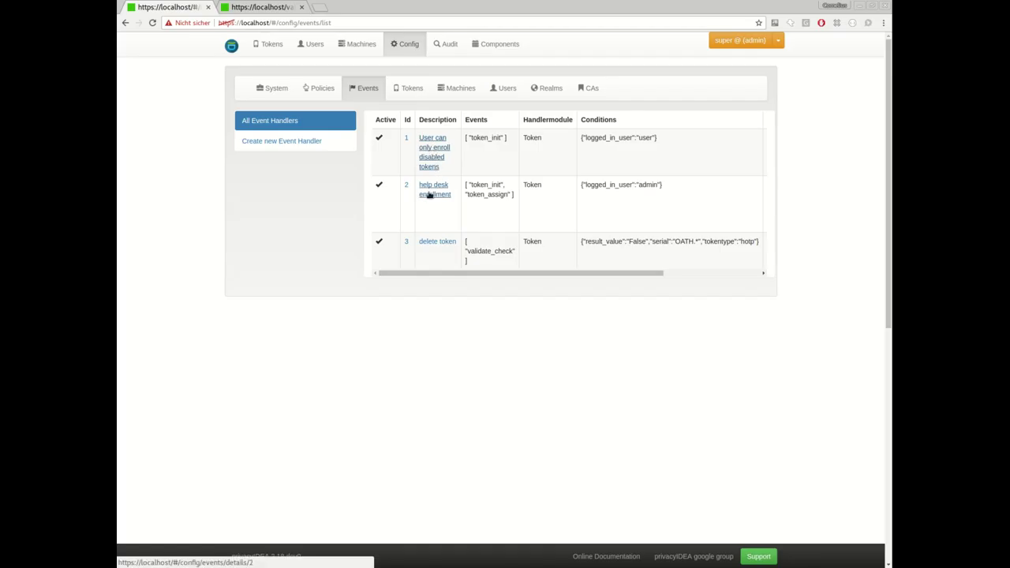
pyautogui.click(431, 147)
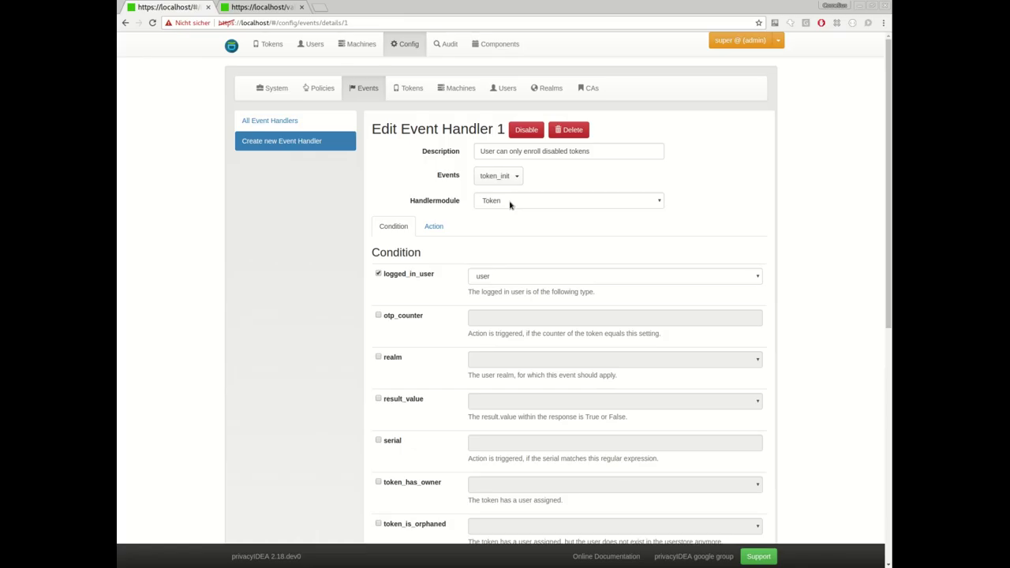
pyautogui.scroll(-2, 427, 280)
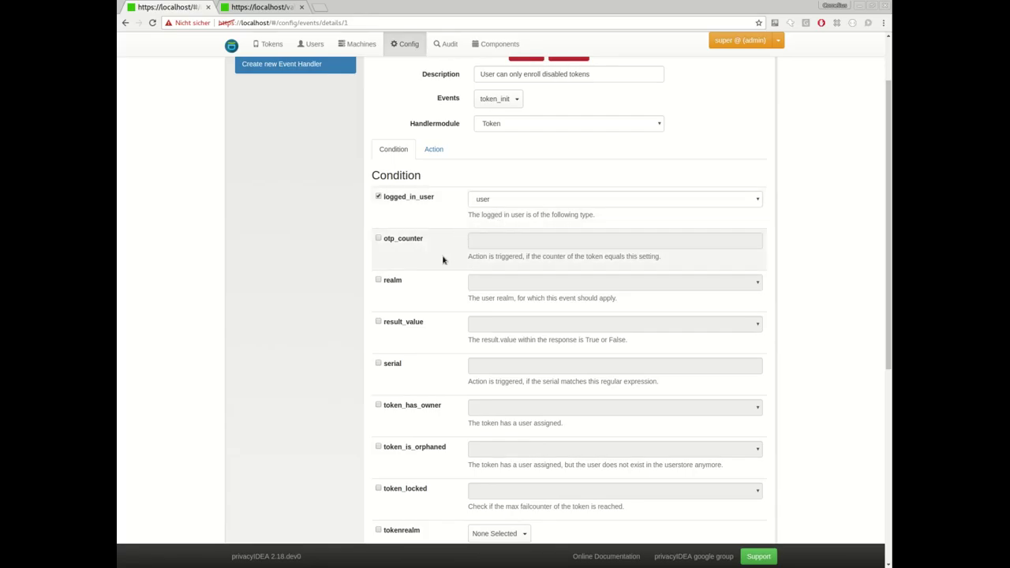
pyautogui.scroll(-3, 451, 266)
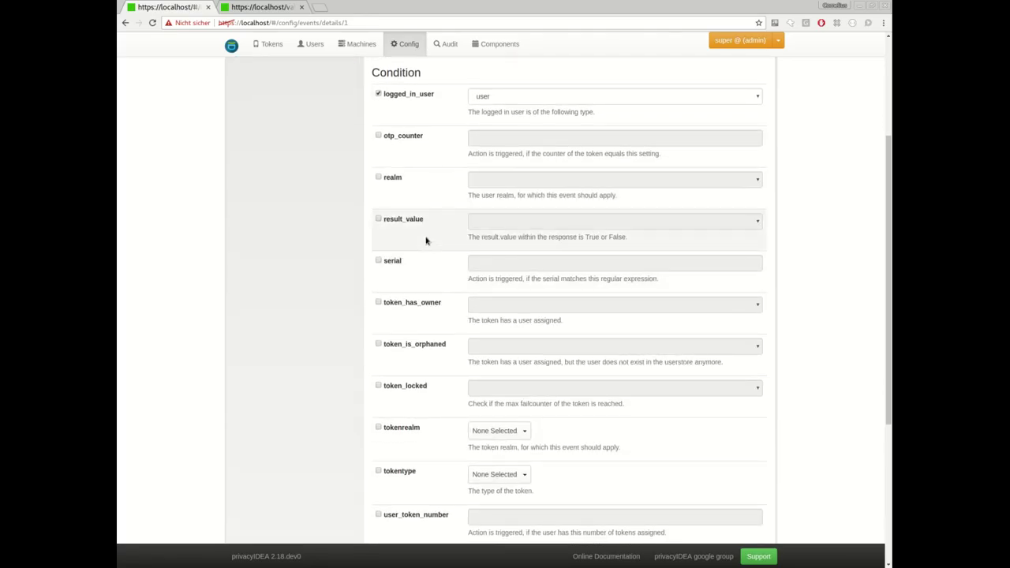
pyautogui.scroll(-3, 501, 261)
pyautogui.scroll(5, 484, 255)
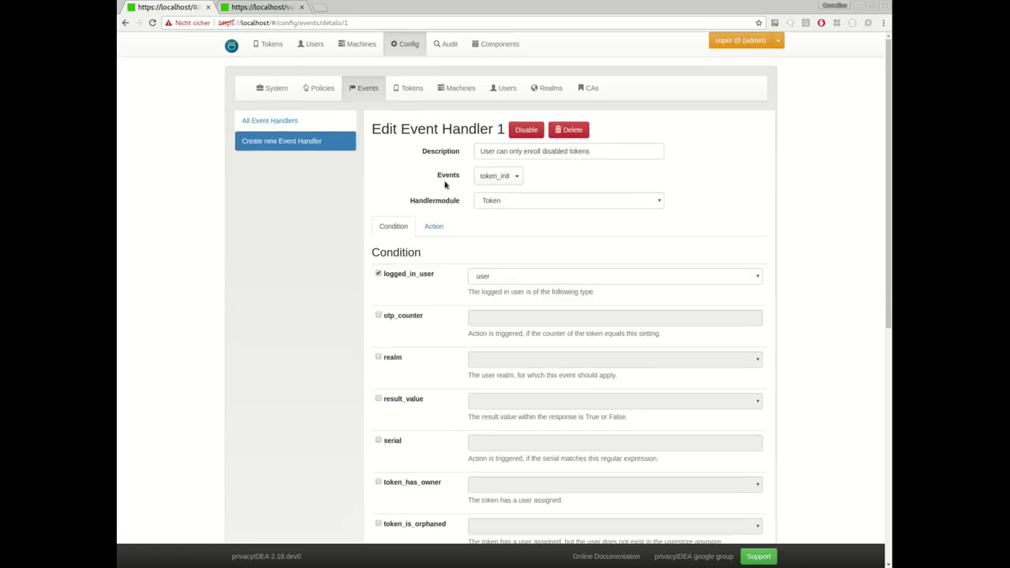
pyautogui.click(434, 226)
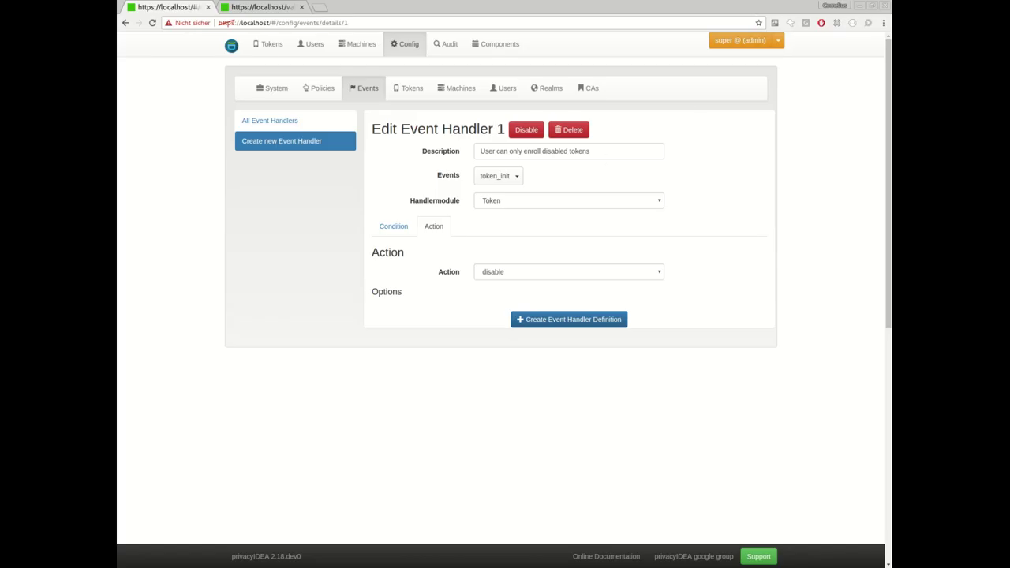
# Log out of the admin session and sign in with the user's username and password.
pyautogui.click(780, 41)
pyautogui.click(717, 105)
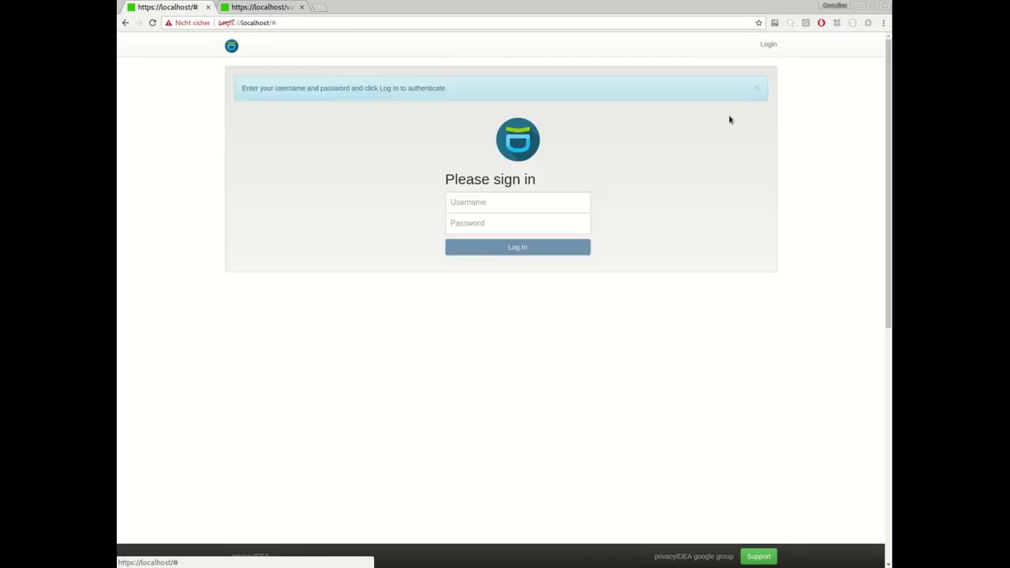
pyautogui.click(502, 207)
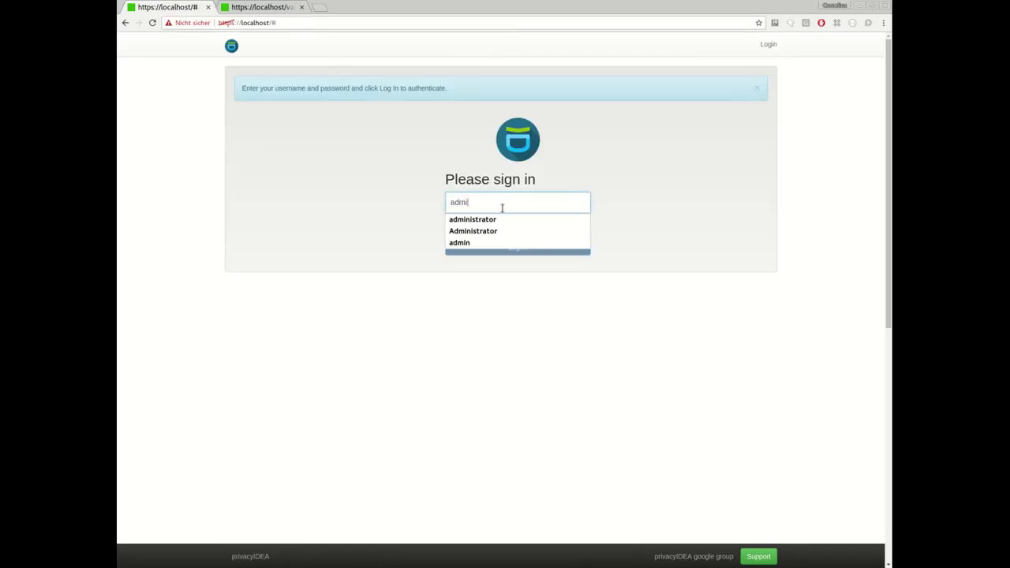
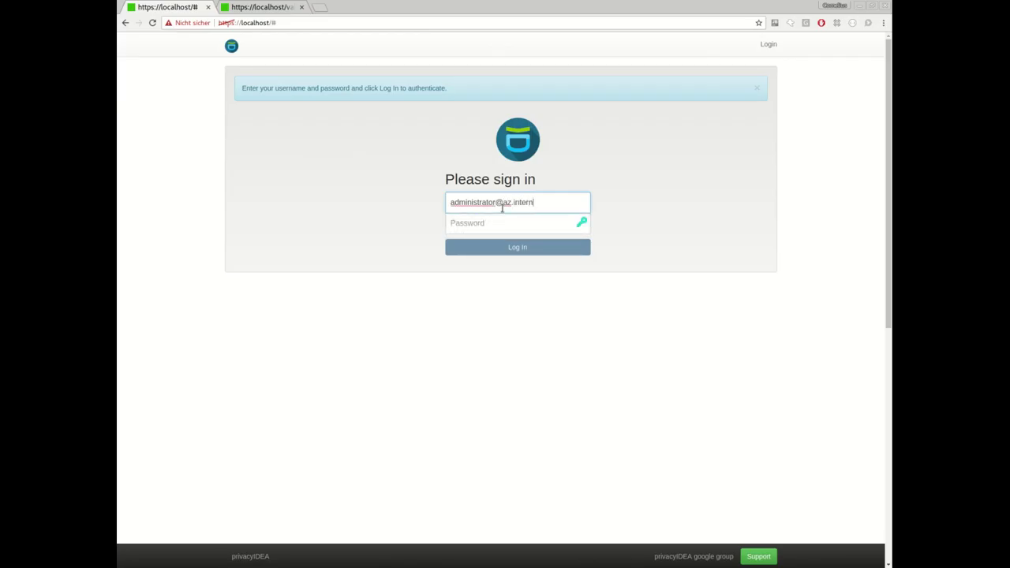
pyautogui.press('Tab')
pyautogui.write('*****')
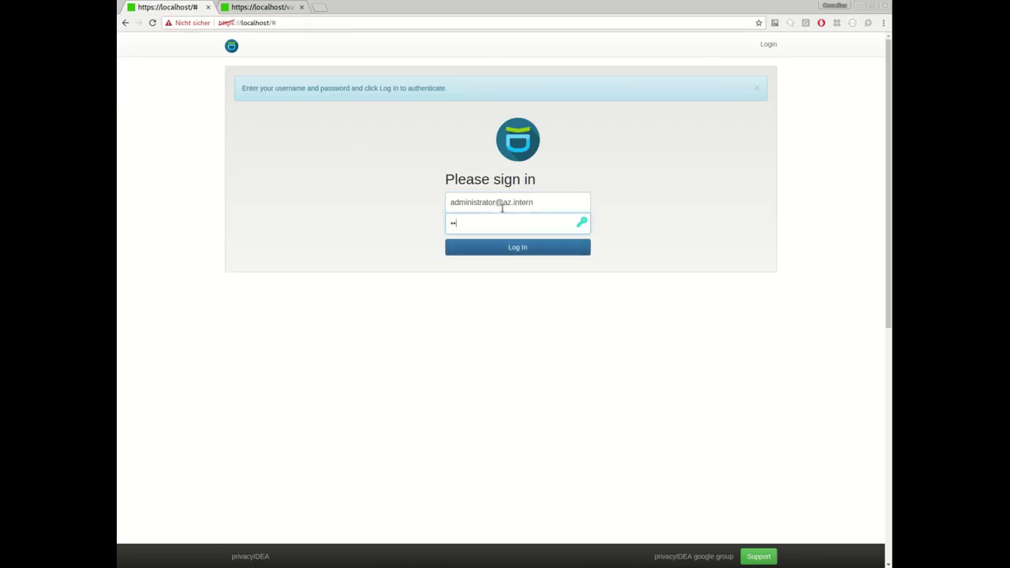
pyautogui.write('******')
pyautogui.press('Return')
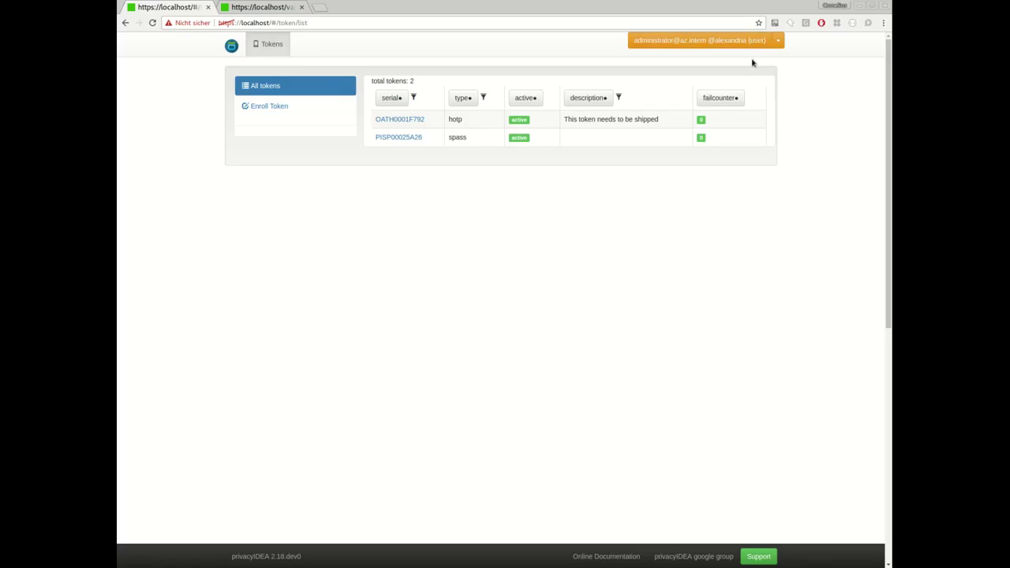
# Enroll a default HOTP token as the user and open OATH00022B7B's details.
pyautogui.click(287, 110)
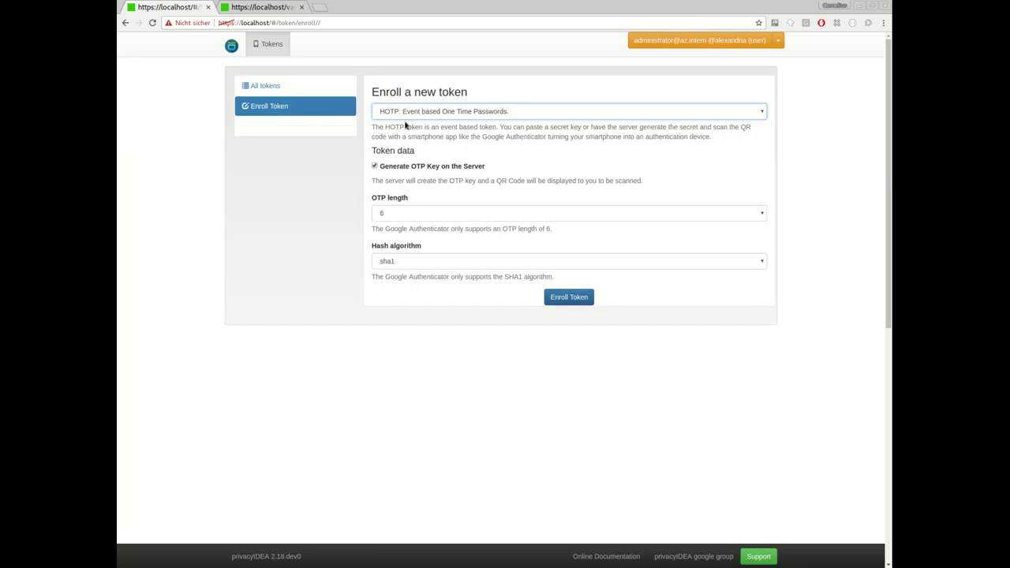
pyautogui.click(554, 297)
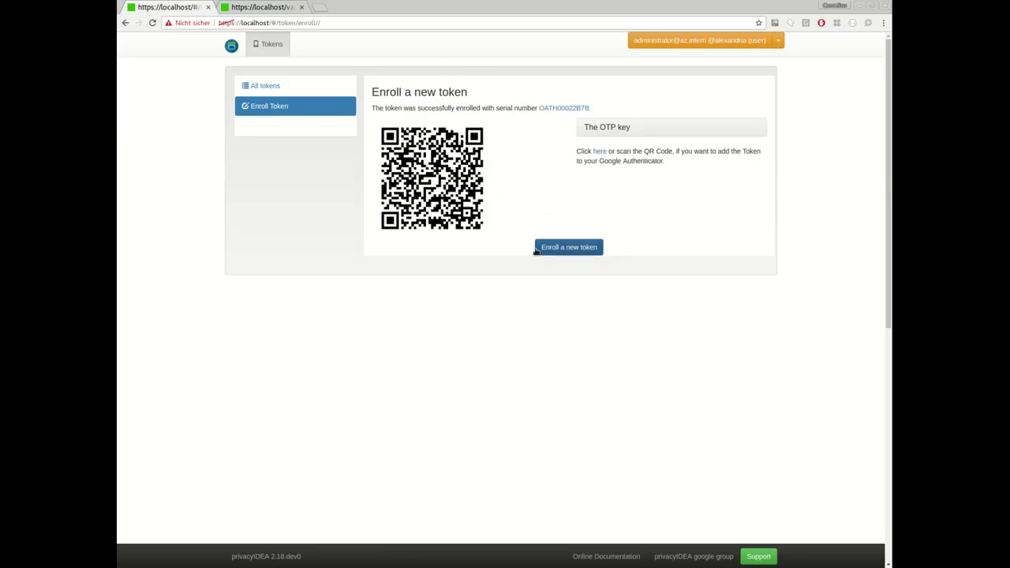
pyautogui.click(584, 108)
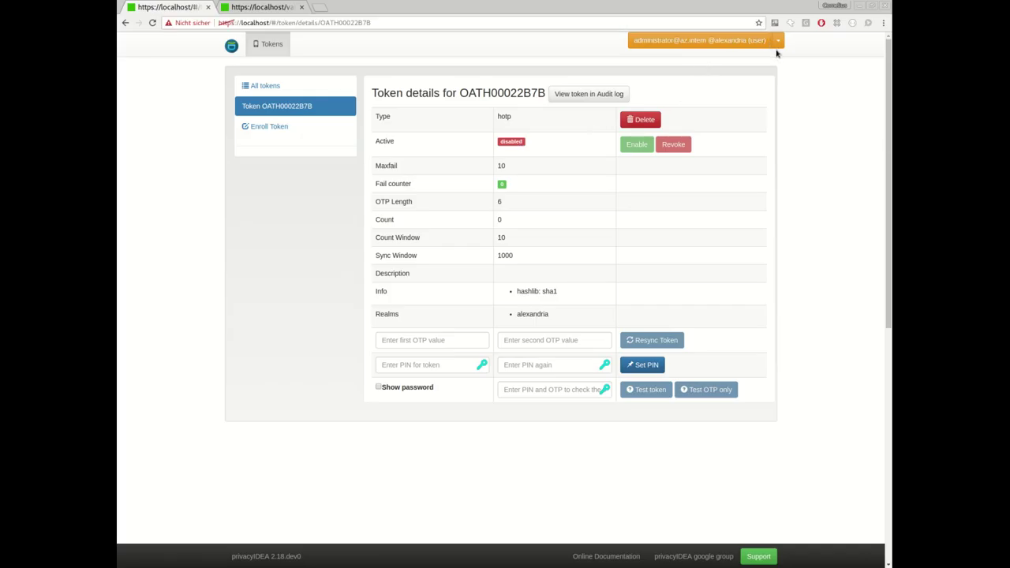
# Log out of the user account, sign back in as administrator 'super', and open Config > Events.
pyautogui.click(777, 41)
pyautogui.click(735, 105)
pyautogui.click(520, 202)
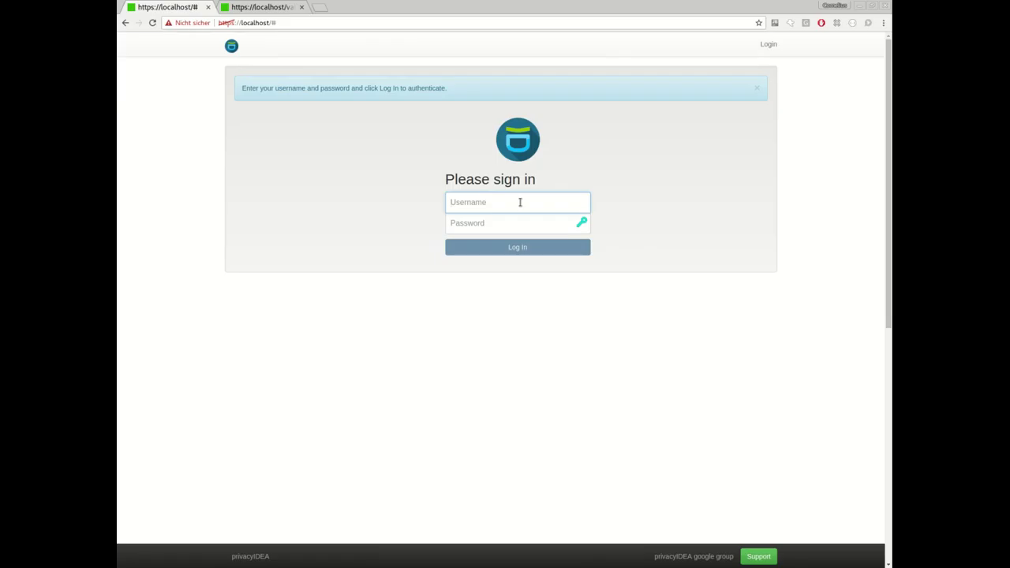
pyautogui.write('super')
pyautogui.press('Tab')
pyautogui.write('test')
pyautogui.press('Return')
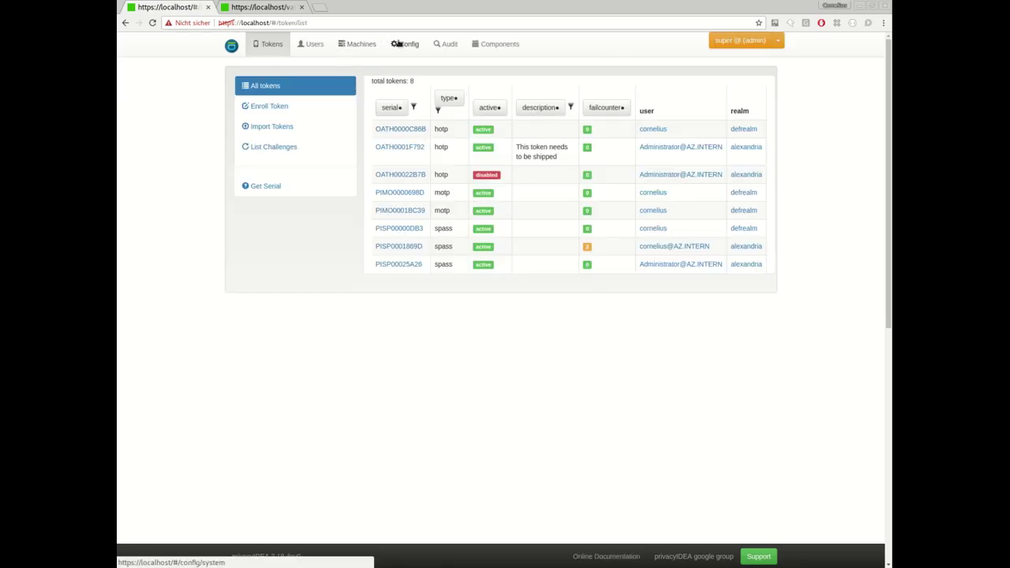
pyautogui.click(405, 44)
pyautogui.click(364, 88)
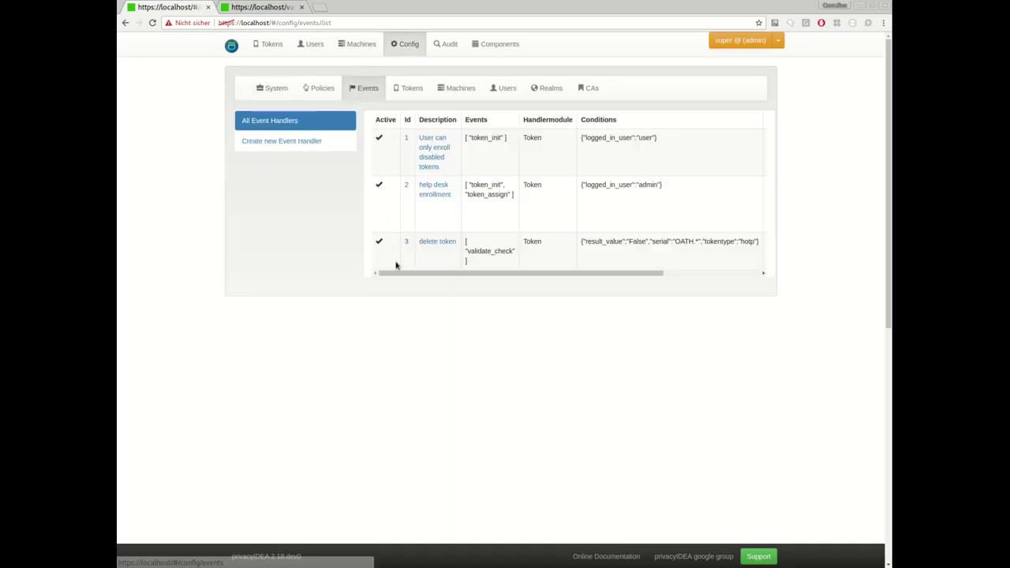
# Open the delete token event handler and review its delete action settings.
pyautogui.click(447, 245)
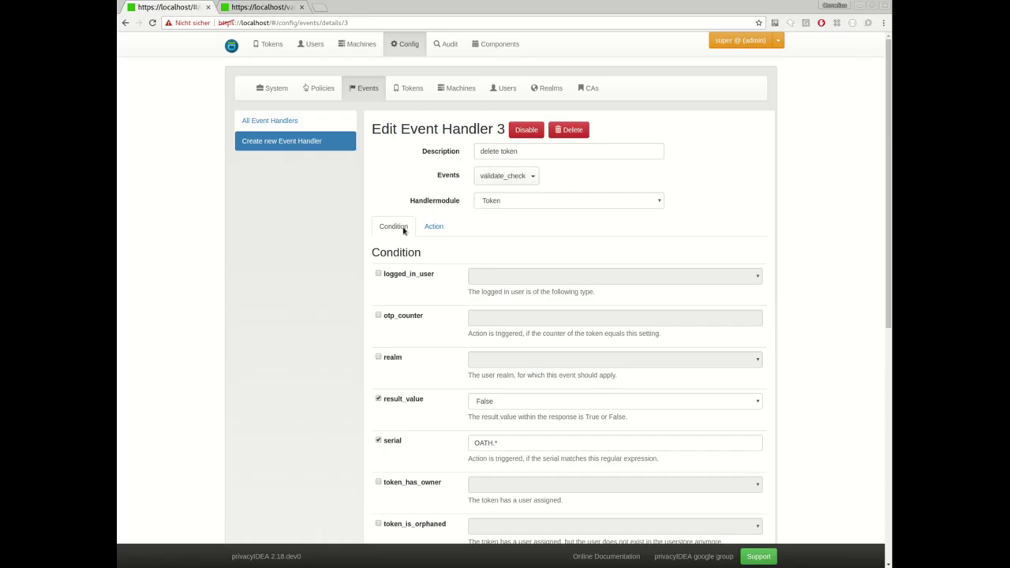
pyautogui.scroll(-1, 403, 229)
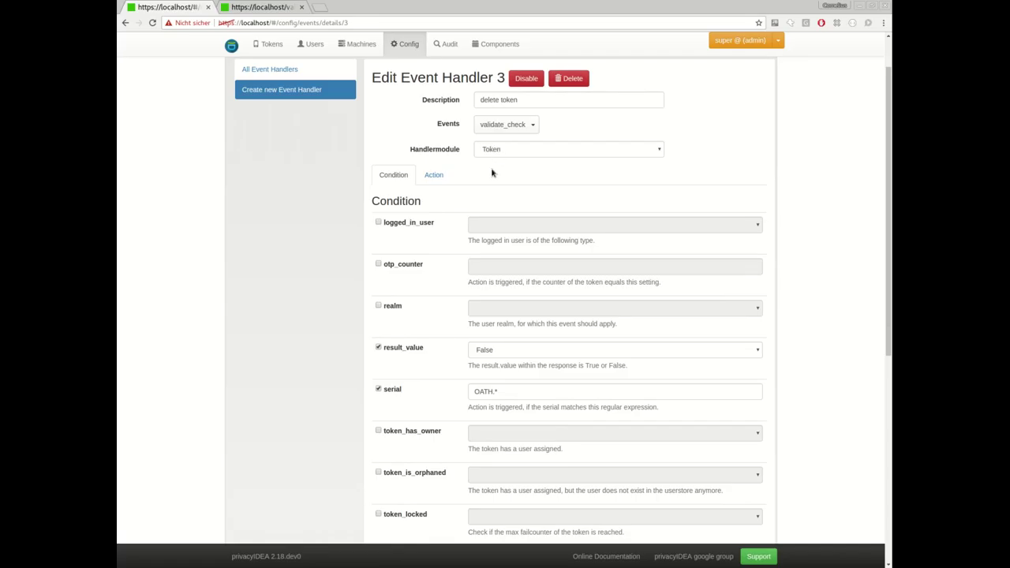
pyautogui.click(435, 175)
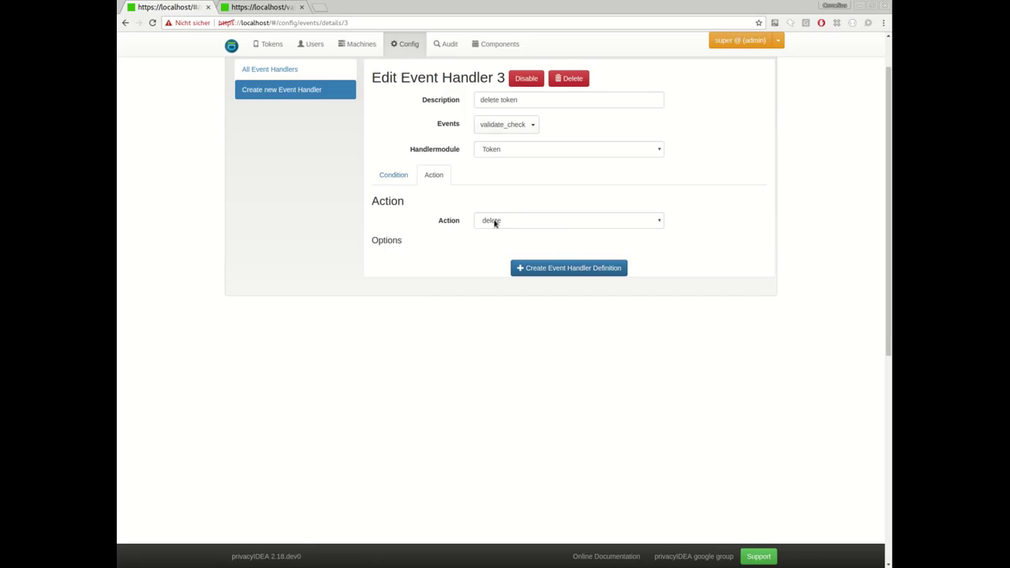
pyautogui.click(394, 177)
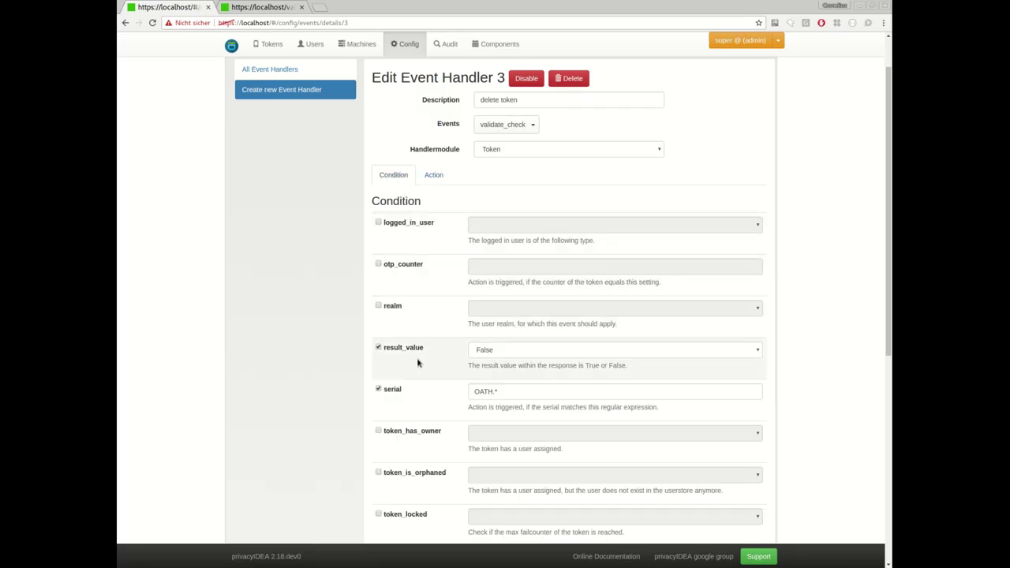
# Inspect the result_value condition and OATH.* serial pattern, then return to the token list.
pyautogui.click(471, 350)
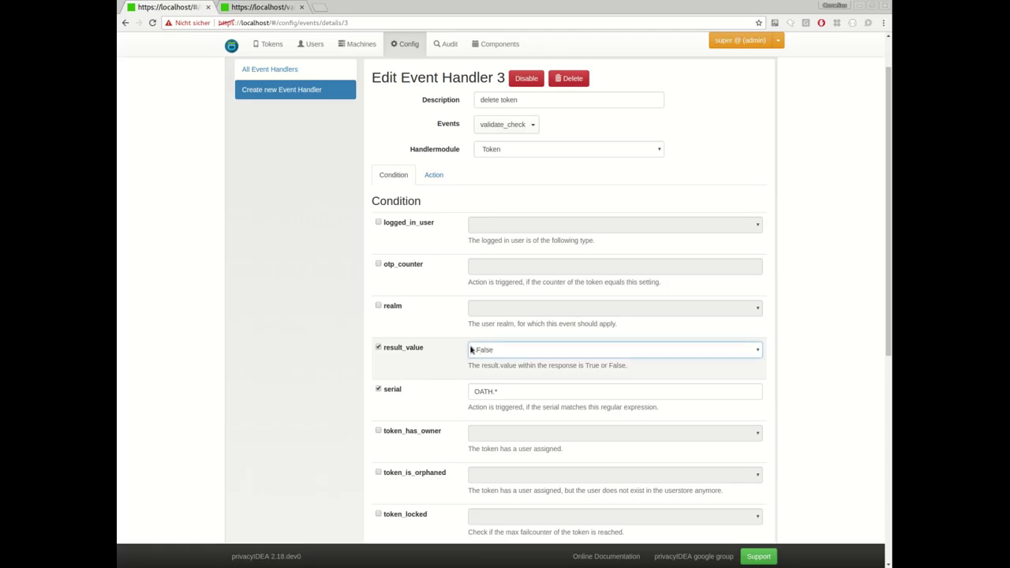
pyautogui.scroll(-2, 431, 354)
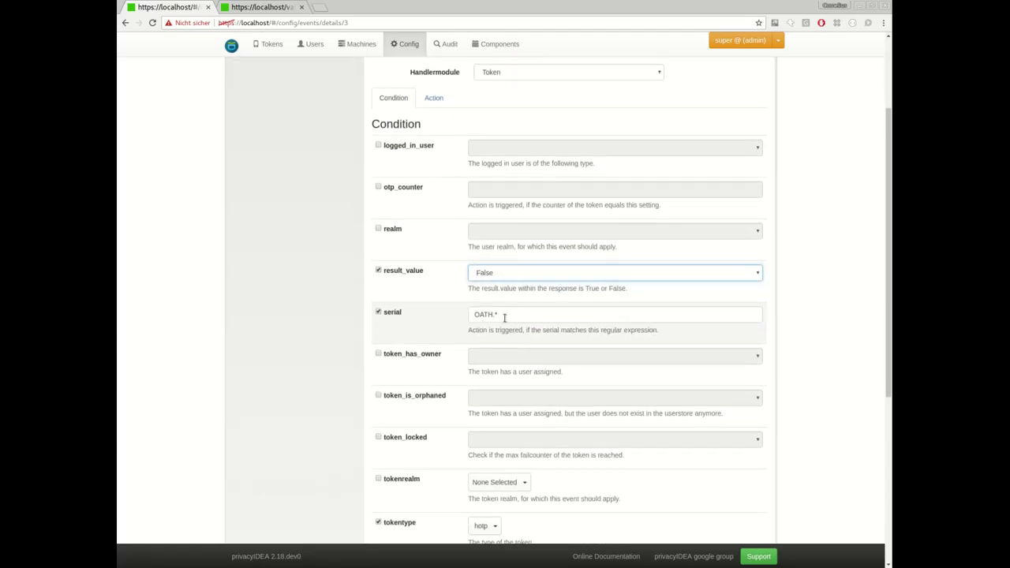
pyautogui.tripleClick(504, 316)
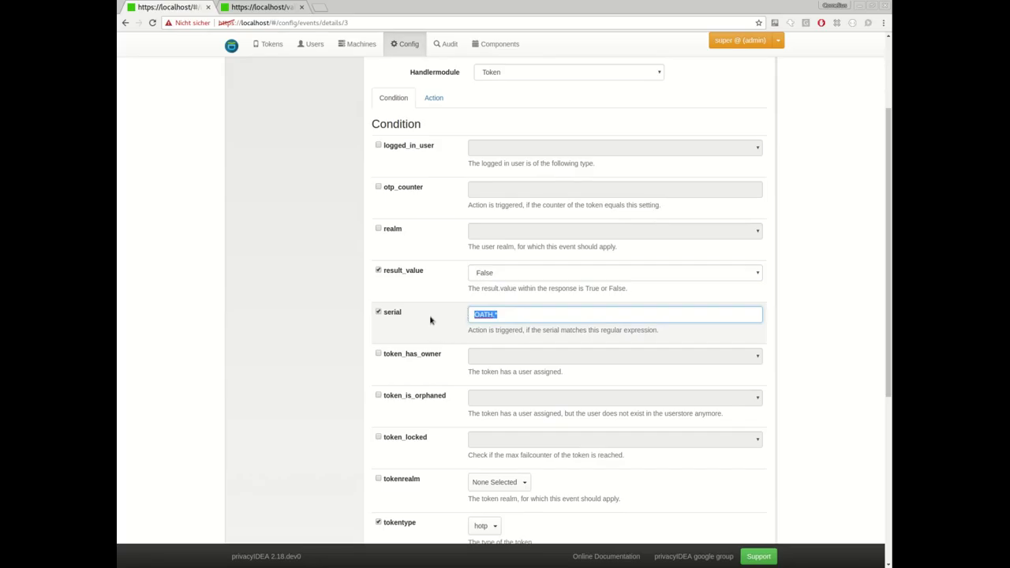
pyautogui.scroll(-1, 434, 313)
pyautogui.scroll(-2, 435, 313)
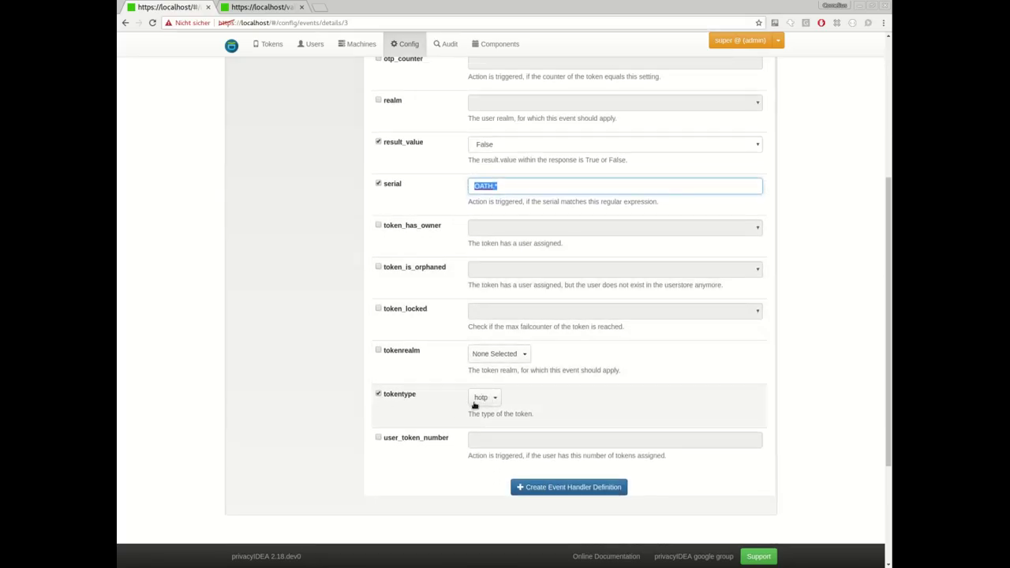
pyautogui.scroll(6, 435, 371)
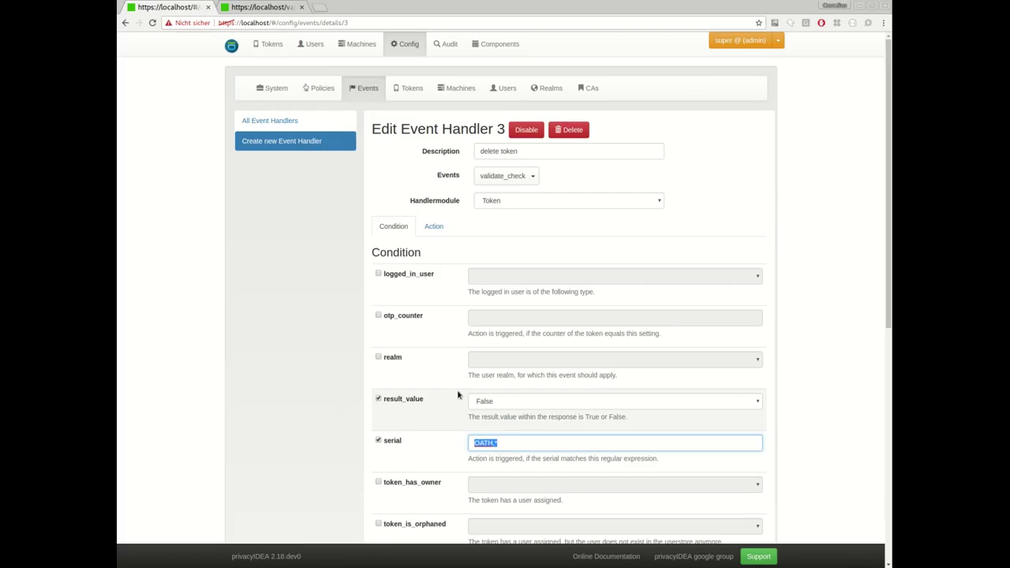
pyautogui.click(270, 44)
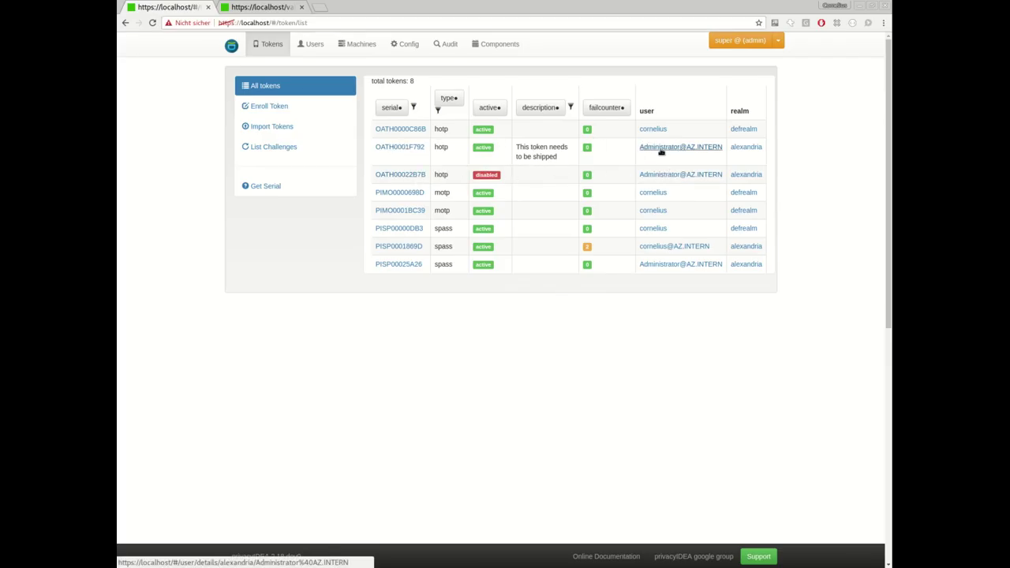
# Set a new PIN on token OATH0001F792, then go to the validate/check tab.
pyautogui.click(411, 149)
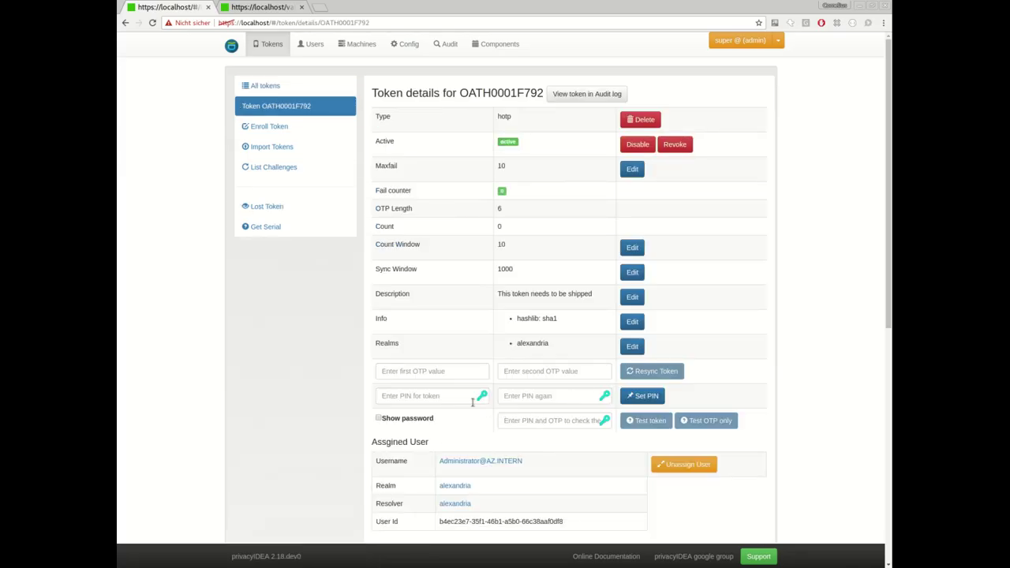
pyautogui.click(423, 396)
pyautogui.write('1234')
pyautogui.press('Tab')
pyautogui.write('1234')
pyautogui.press('BackSpace')
pyautogui.press('BackSpace')
pyautogui.press('BackSpace')
pyautogui.press('BackSpace')
pyautogui.press('BackSpace')
pyautogui.write('1234')
pyautogui.click(644, 396)
pyautogui.click(257, 6)
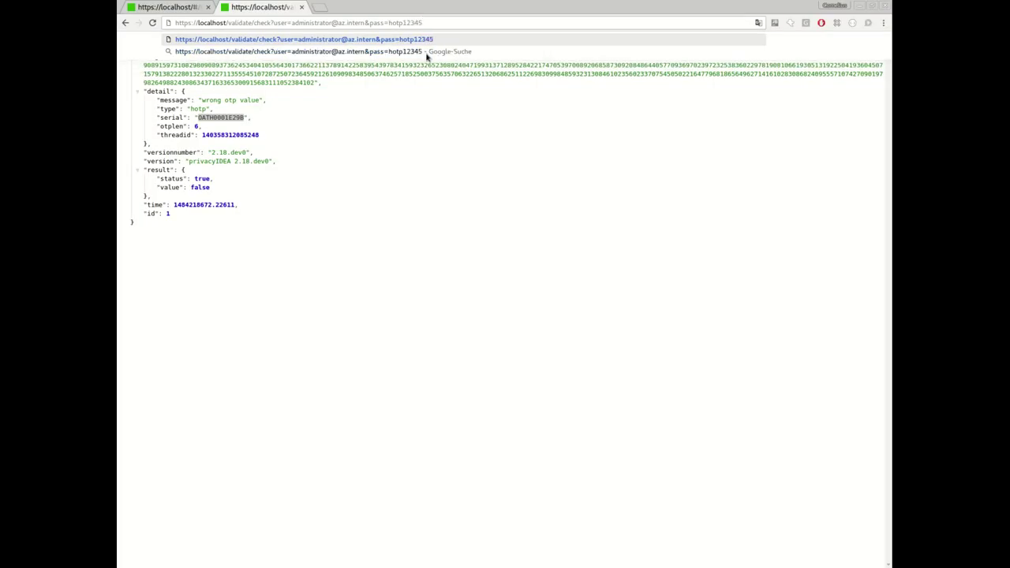
# Send a validate/check request with the token PIN and a wrong OTP value.
pyautogui.write('6')
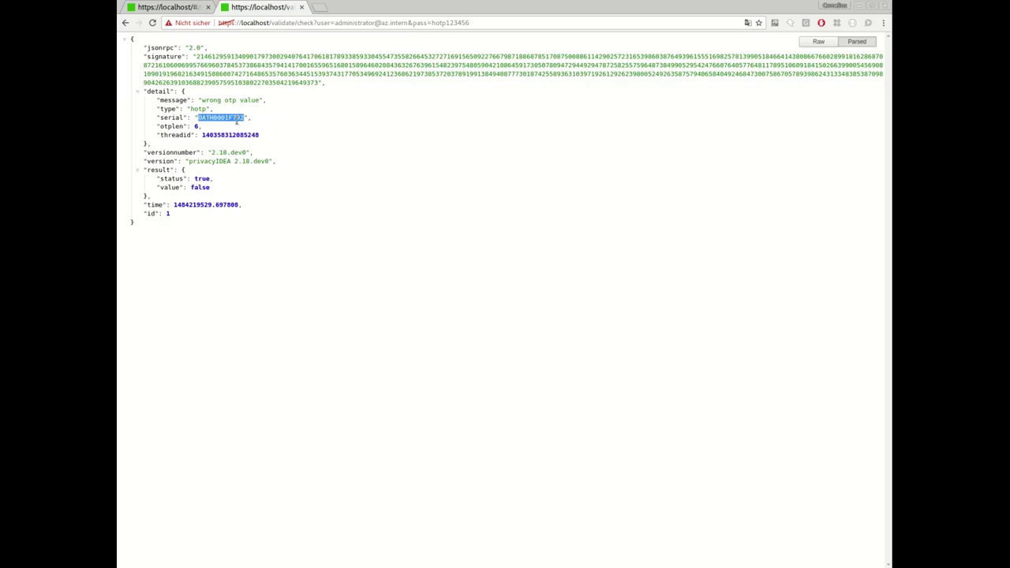
# Show all tokens and confirm OATH0001F792 was deleted, comparing against the validate/check response.
pyautogui.click(182, 10)
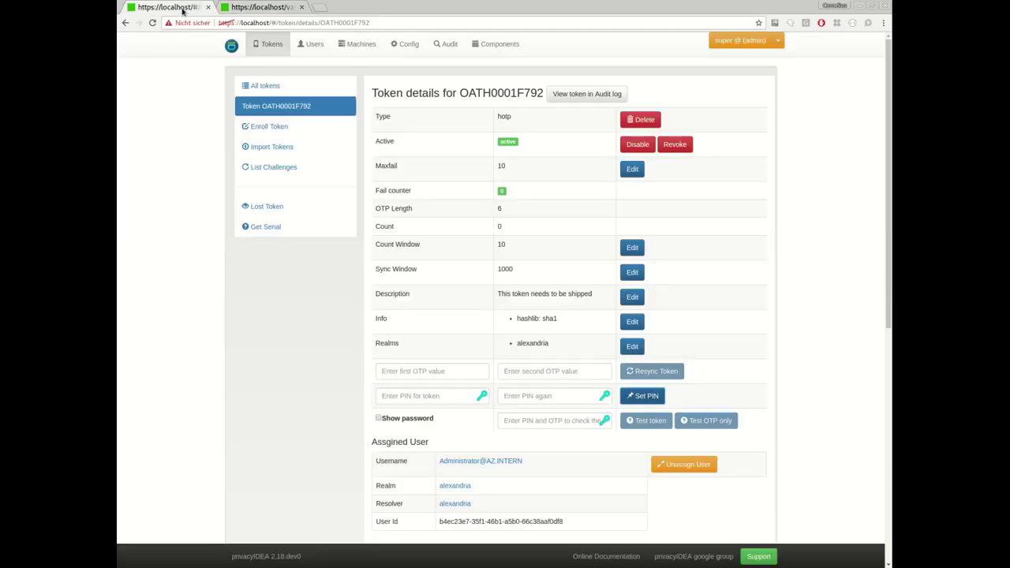
pyautogui.click(263, 85)
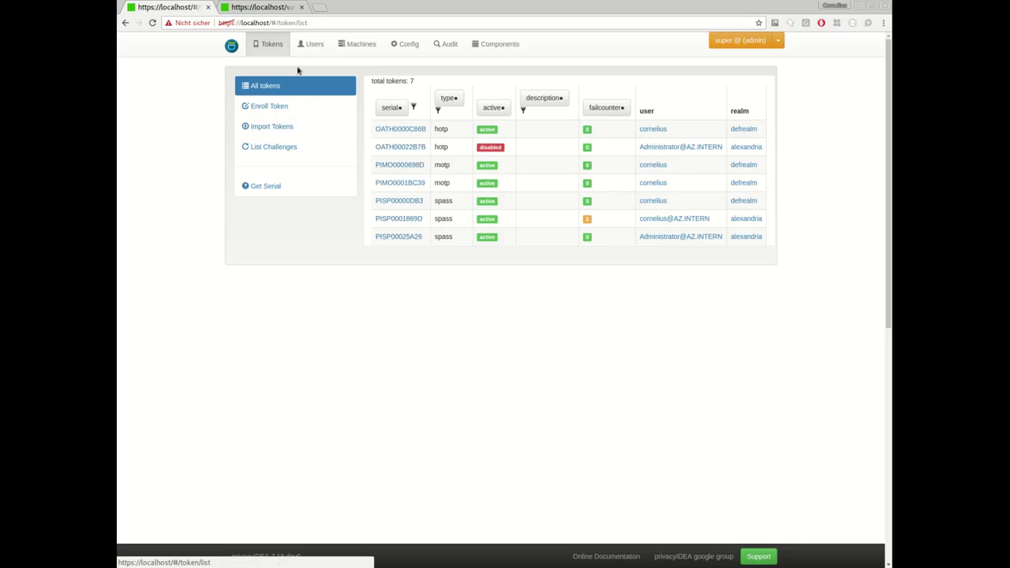
pyautogui.click(266, 7)
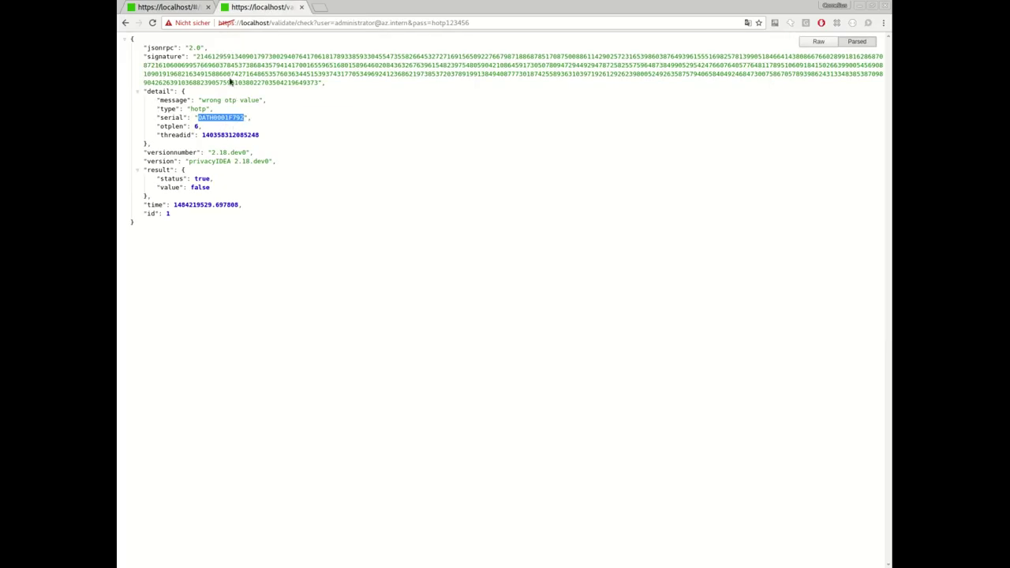
pyautogui.click(166, 7)
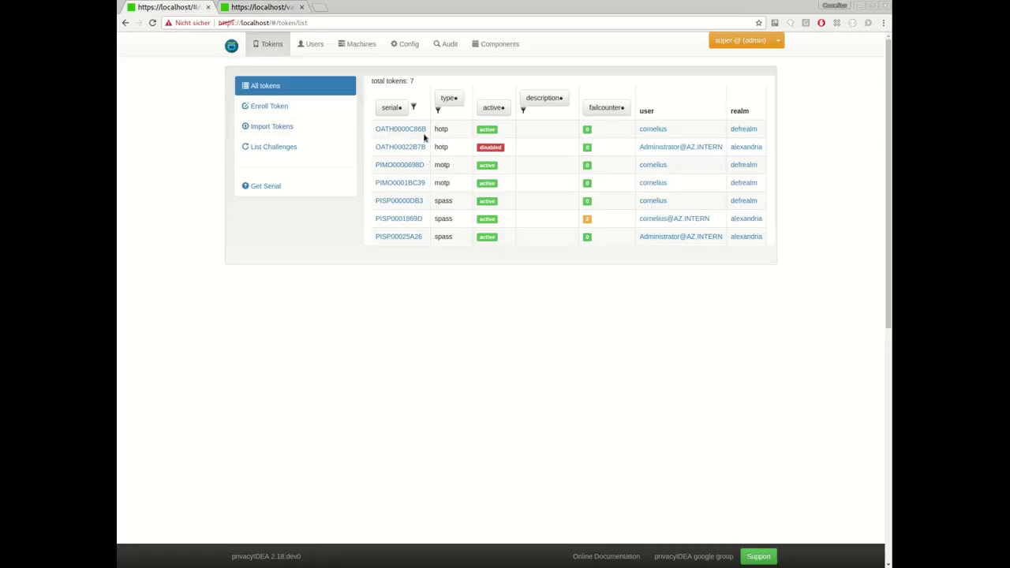